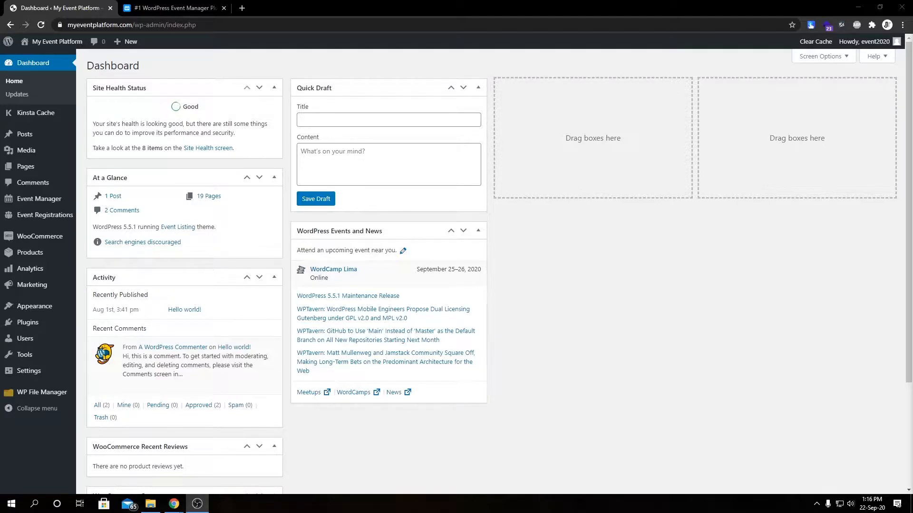
Browse the add-ons catalogue on the WP Event Manager website and open the Sell Tickets add-on's product page
click(766, 338)
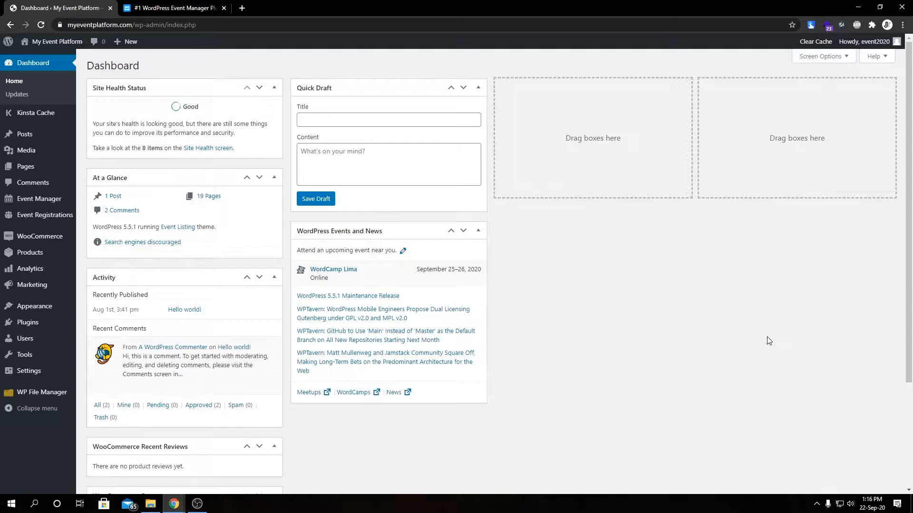
click(171, 8)
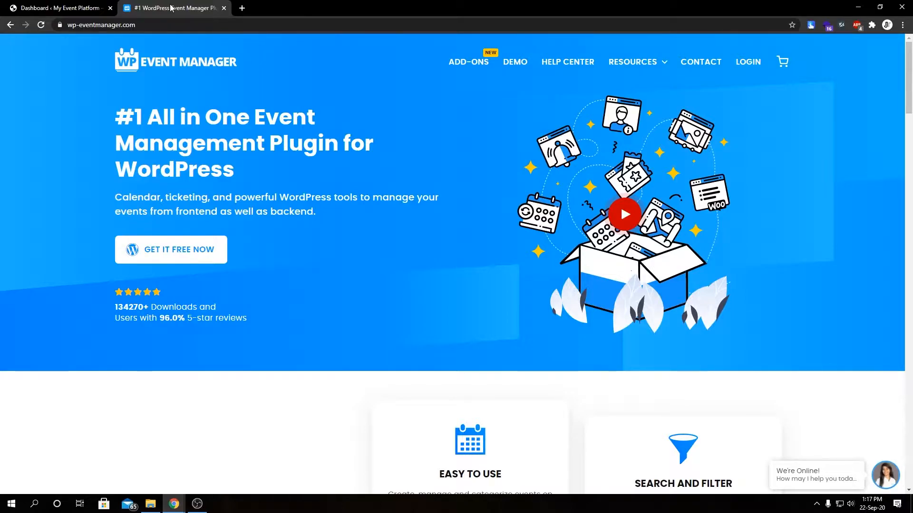
click(488, 66)
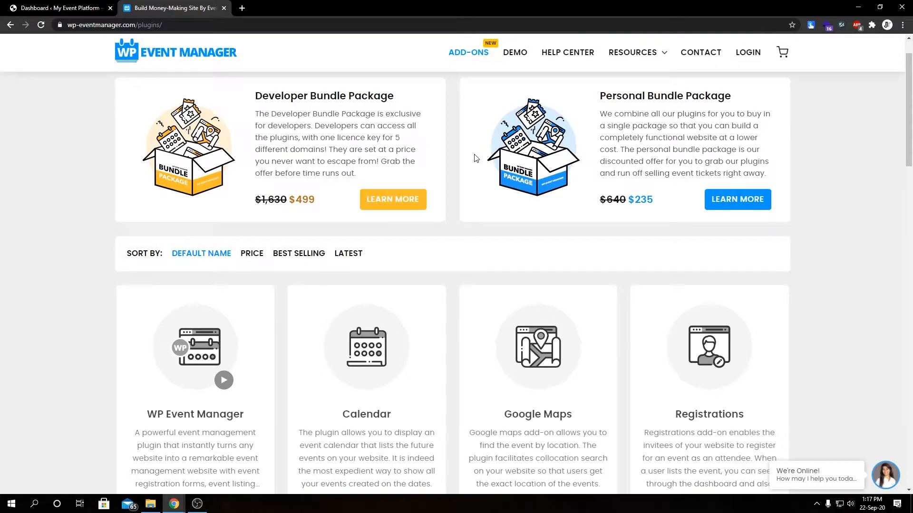
scroll(475, 158, down, 7)
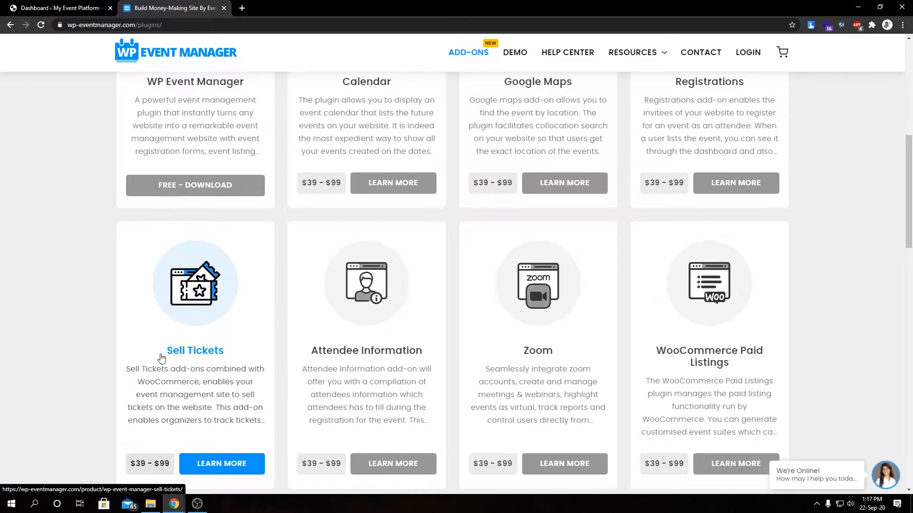
scroll(161, 359, up, 3)
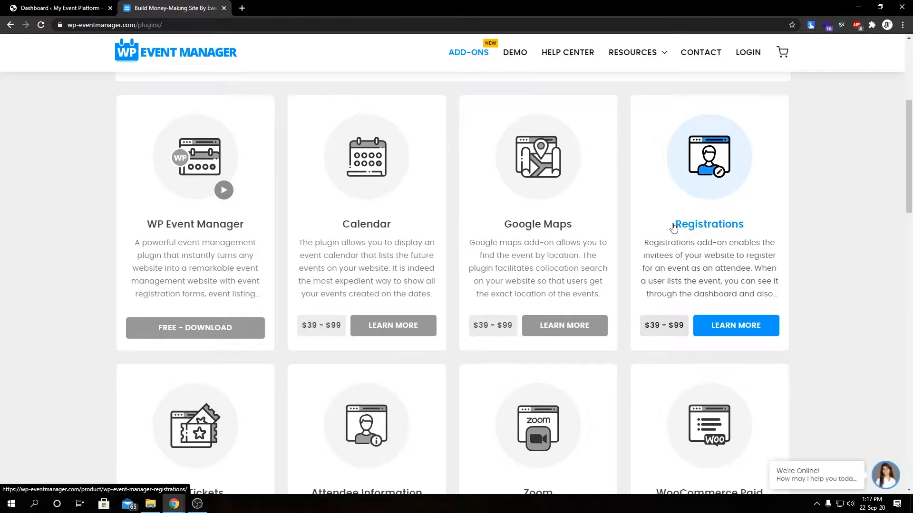
scroll(380, 333, down, 3)
click(230, 463)
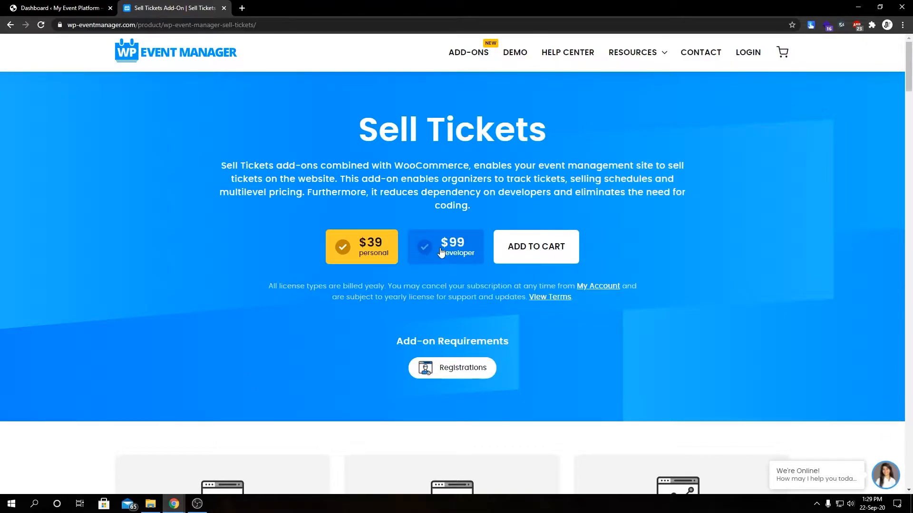
Examine the Sell Tickets add-on's features, licence pricing and add-on requirements on its product page
scroll(441, 252, down, 6)
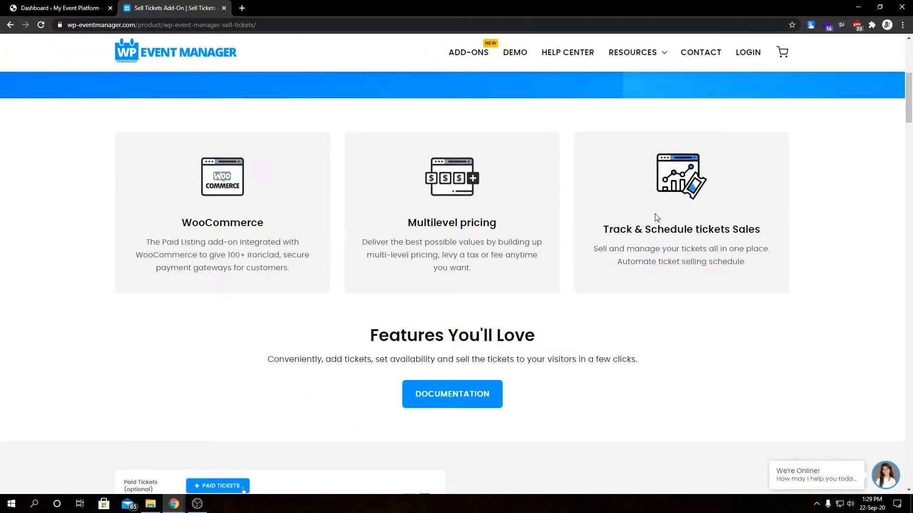
scroll(515, 295, down, 2)
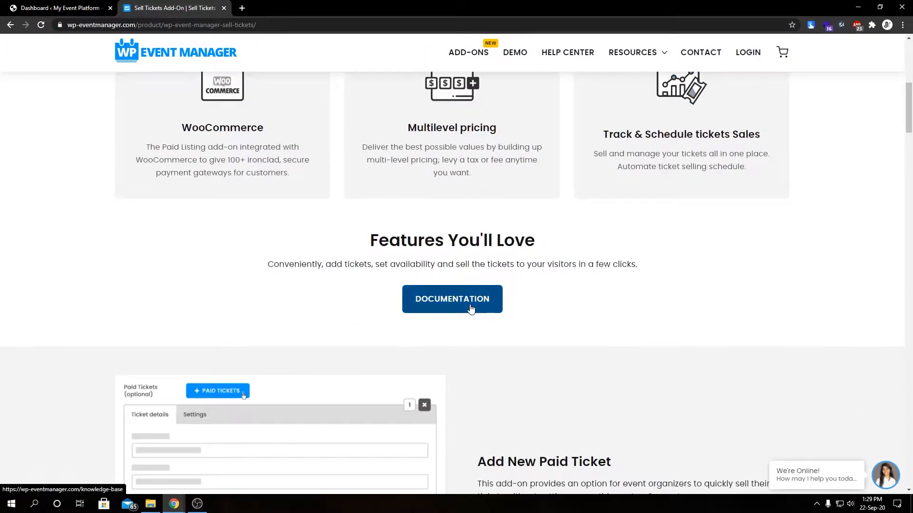
scroll(471, 309, up, 7)
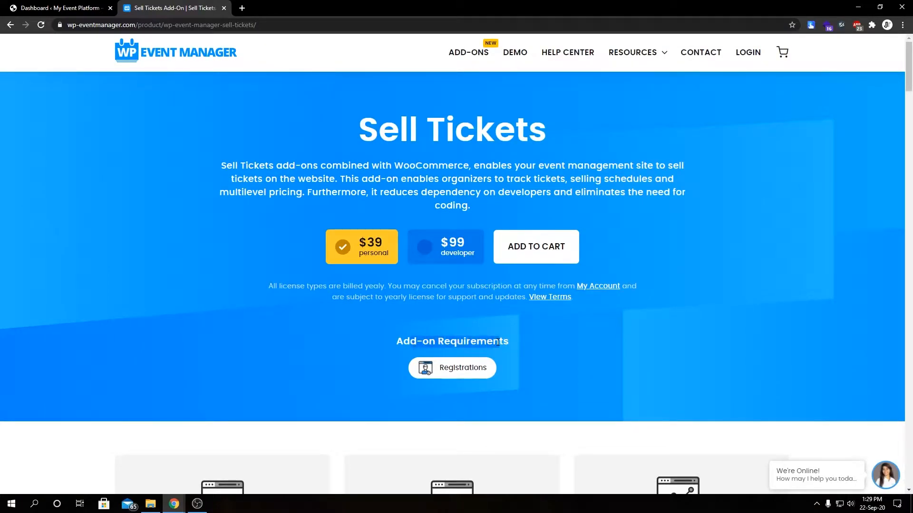
double_click(441, 133)
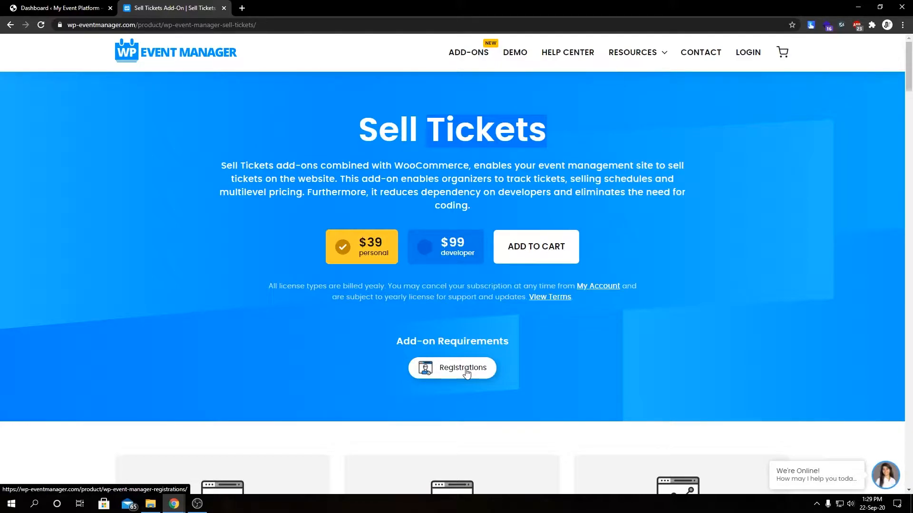
click(626, 376)
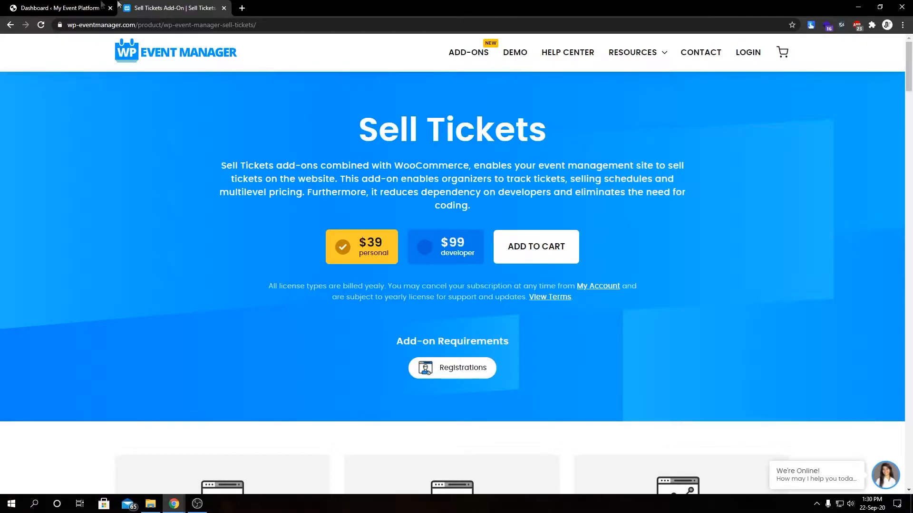
Return to the WordPress dashboard and activate the installed WP Event Manager - Sell Tickets plugin
click(57, 8)
mouse_move(38, 313)
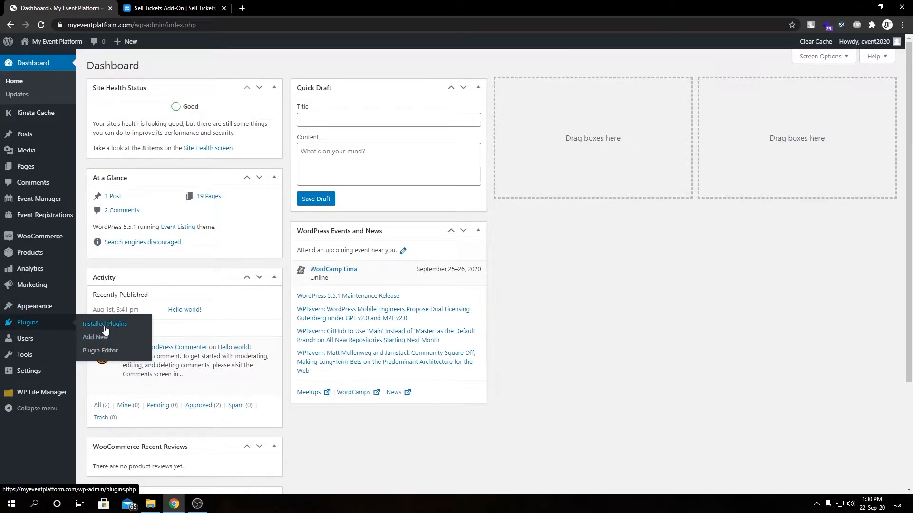
click(105, 326)
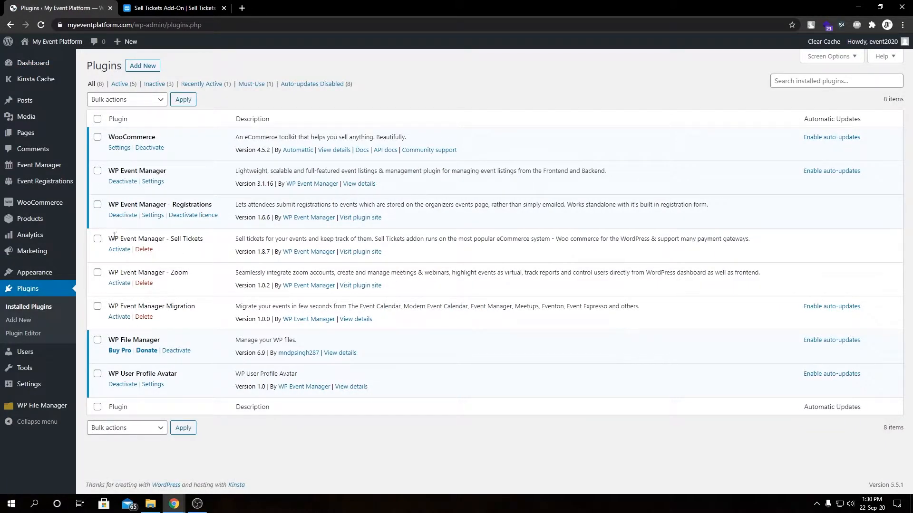
double_click(193, 239)
click(120, 250)
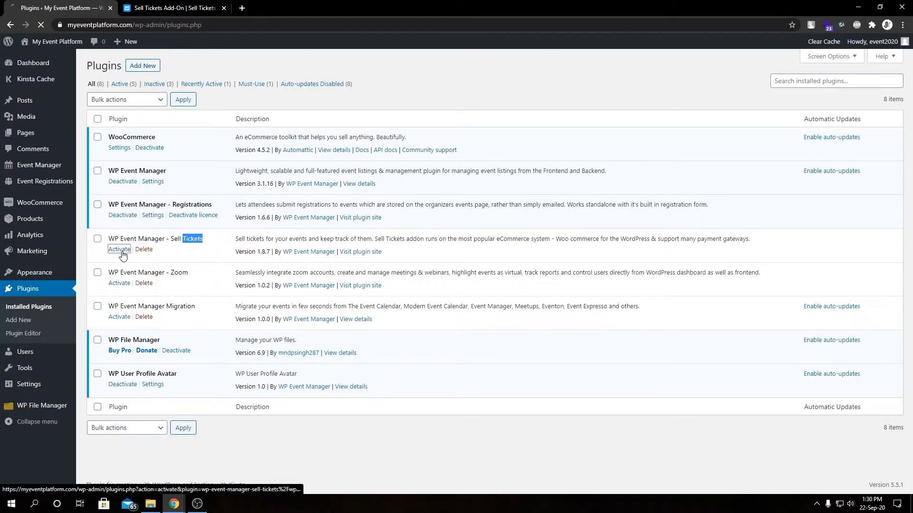
Enter the licence key for the Sell Tickets plugin and submit it with the e-mail to activate the licence
scroll(715, 285, down, 2)
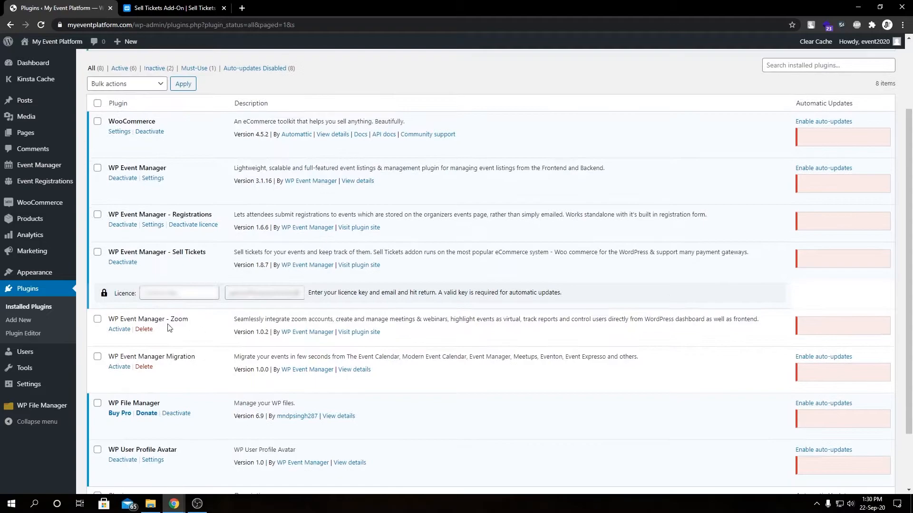
click(181, 294)
key(ctrl+v)
click(98, 253)
click(214, 295)
key(Return)
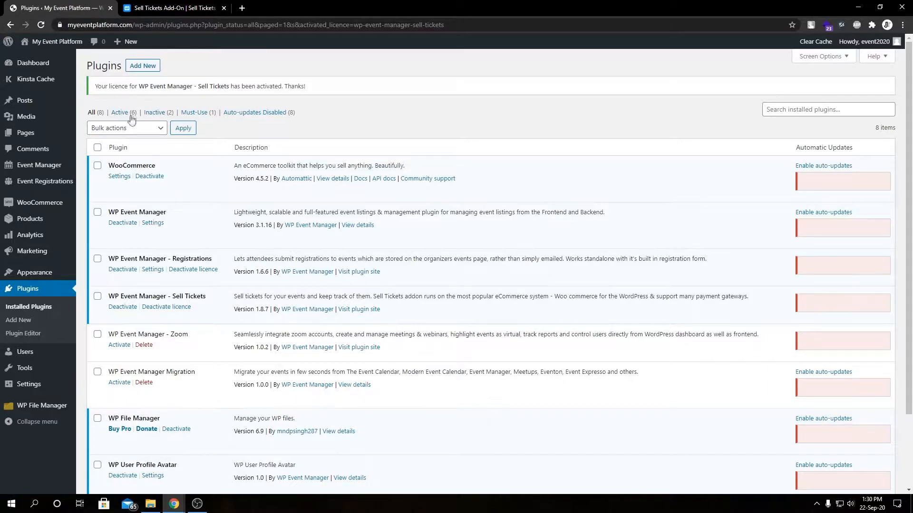
Open "Event with registration" from the events list for editing and add a paid ticket to it
mouse_move(42, 181)
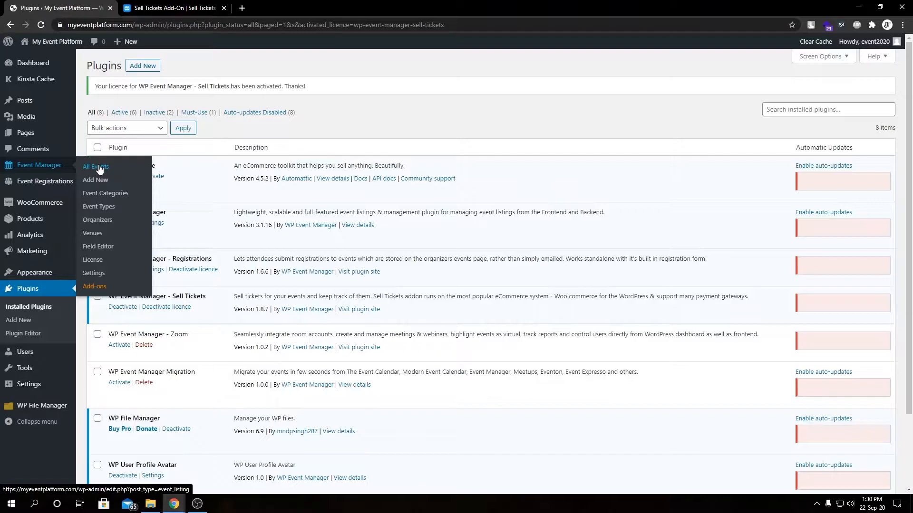
click(99, 167)
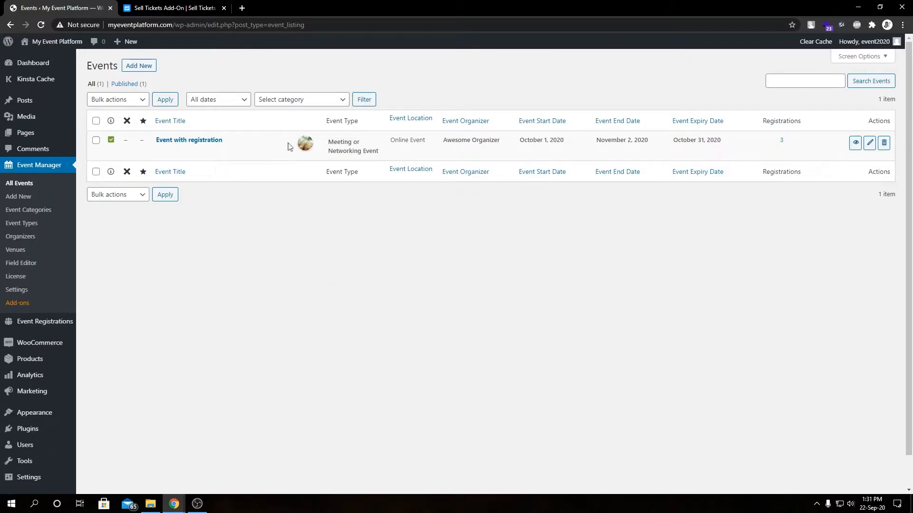
click(191, 141)
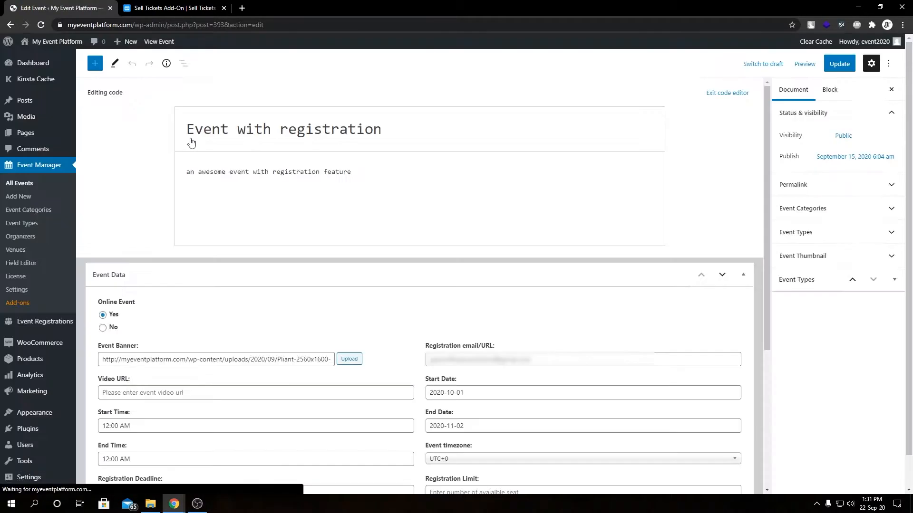
scroll(231, 311, down, 5)
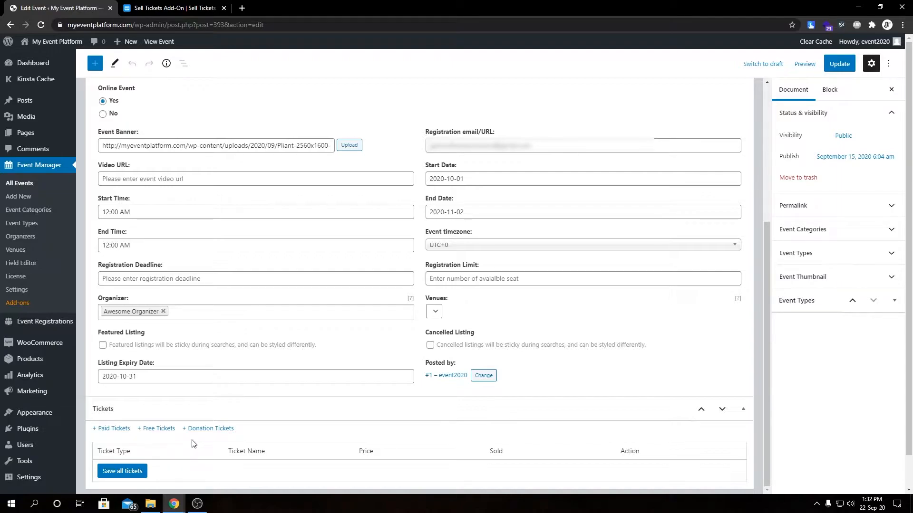
click(118, 430)
scroll(209, 185, down, 6)
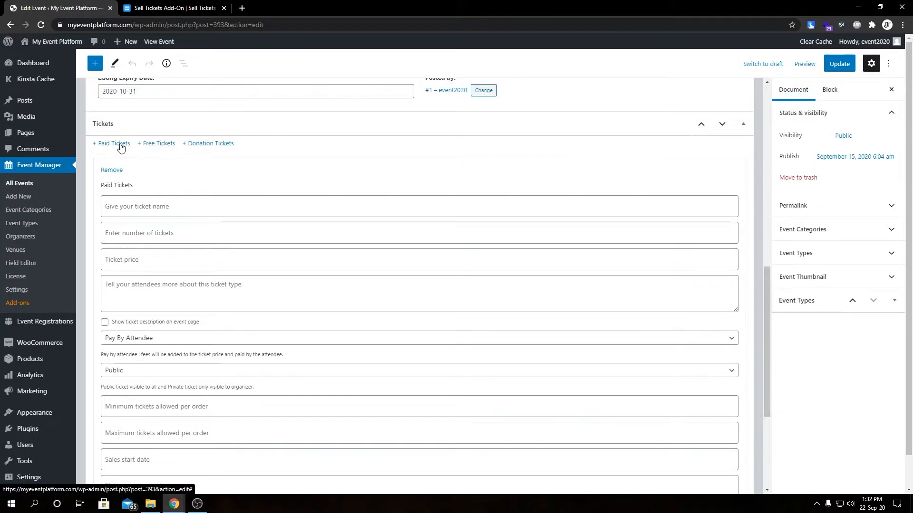
Name the paid ticket "Premium Ticket" and set both its number of tickets and its price to 100
click(172, 214)
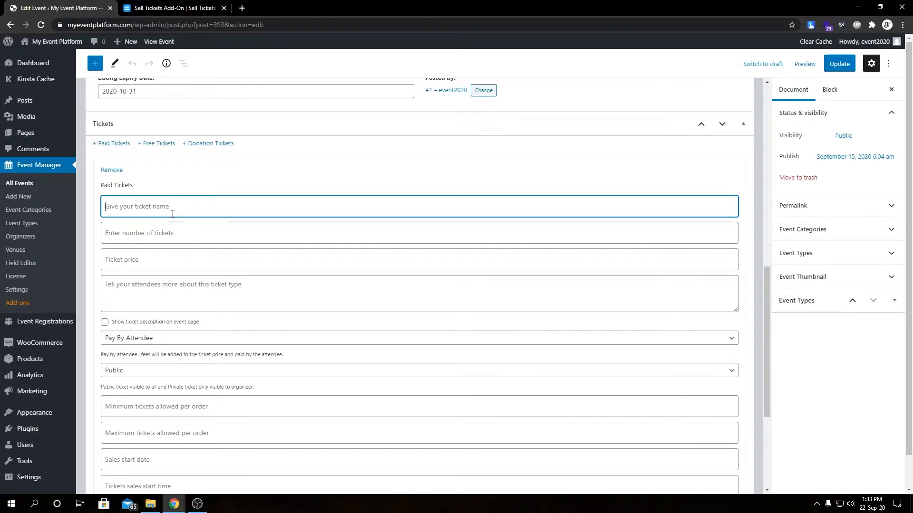
text(Premium T)
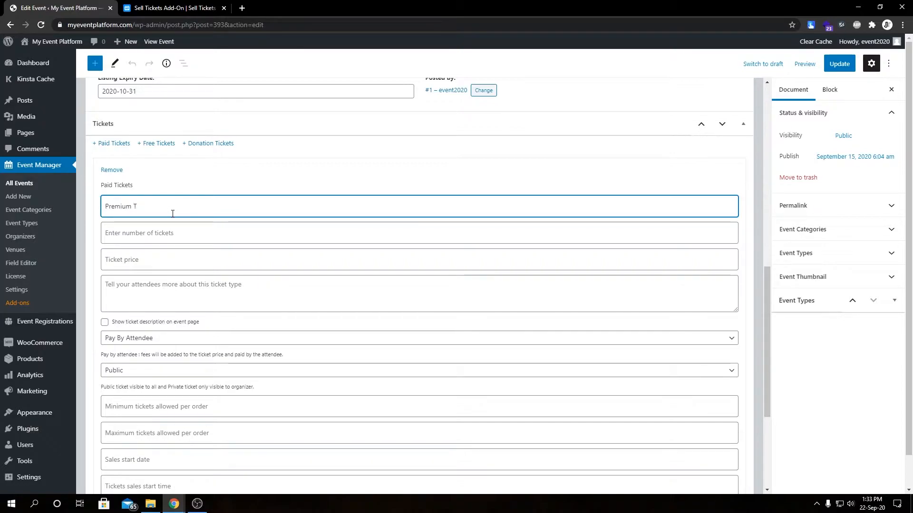
text(icket)
click(165, 233)
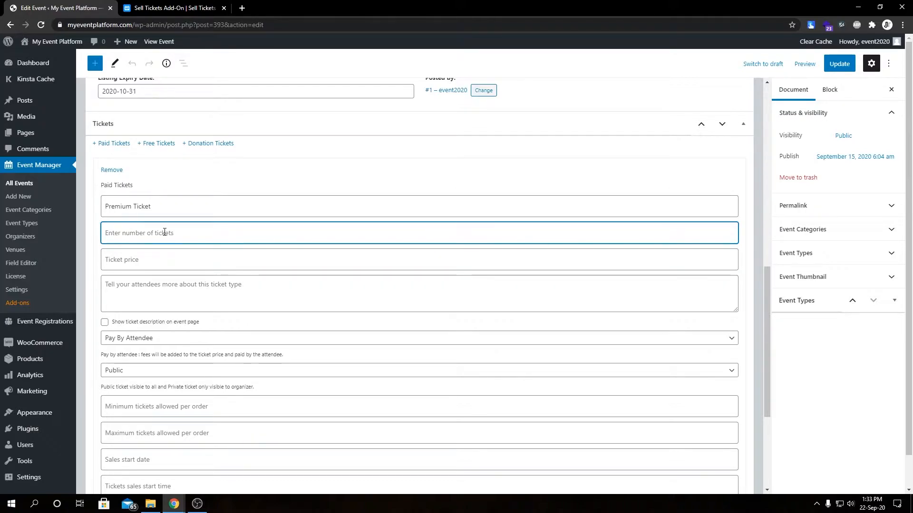
text(100)
click(192, 259)
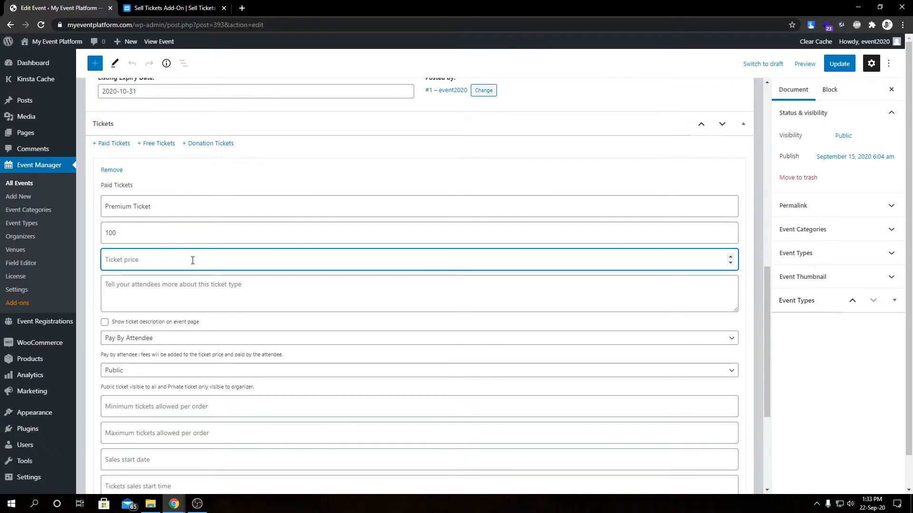
text(100)
Enter "Top tier premium ticket" as the ticket description and enable showing it on the event page
click(206, 280)
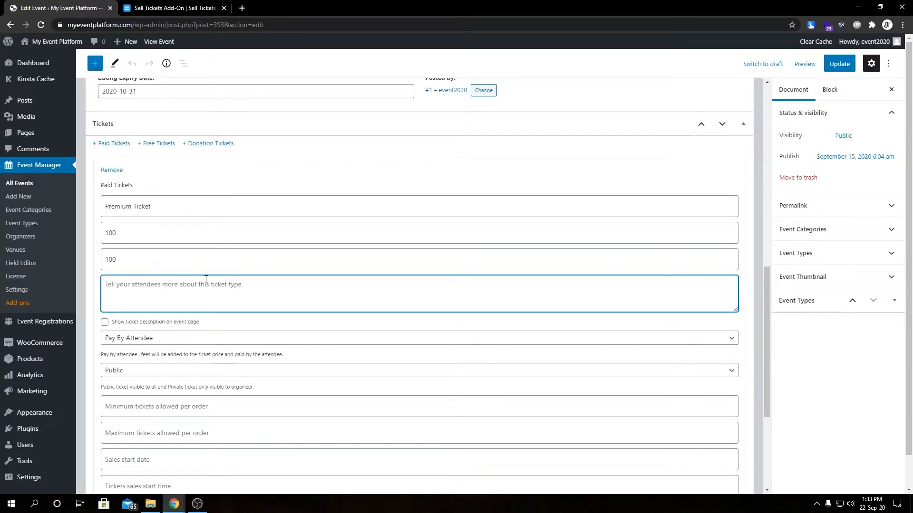
text(Top tier premium ticket)
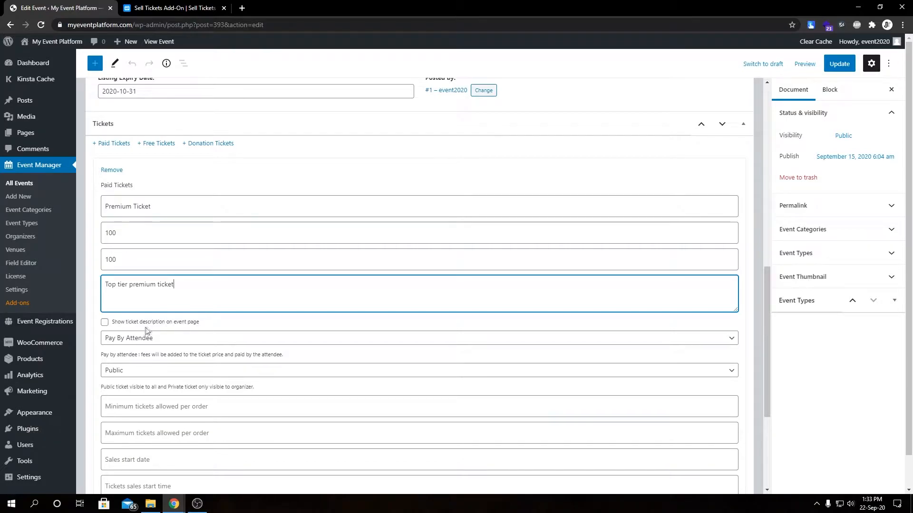
click(105, 322)
click(179, 291)
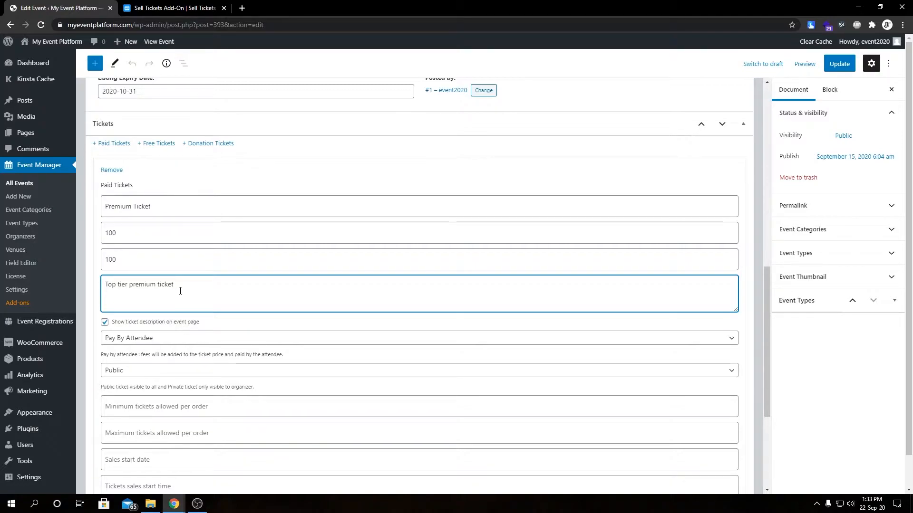
Set the ticket's fee option to Pay By Organizer, review the fee explanation, and set it back to Pay By Attendee
click(159, 339)
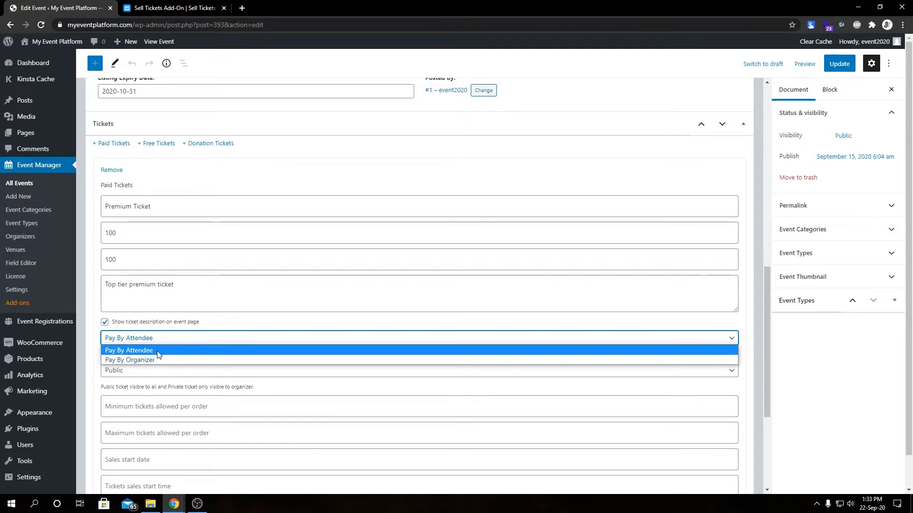
click(156, 360)
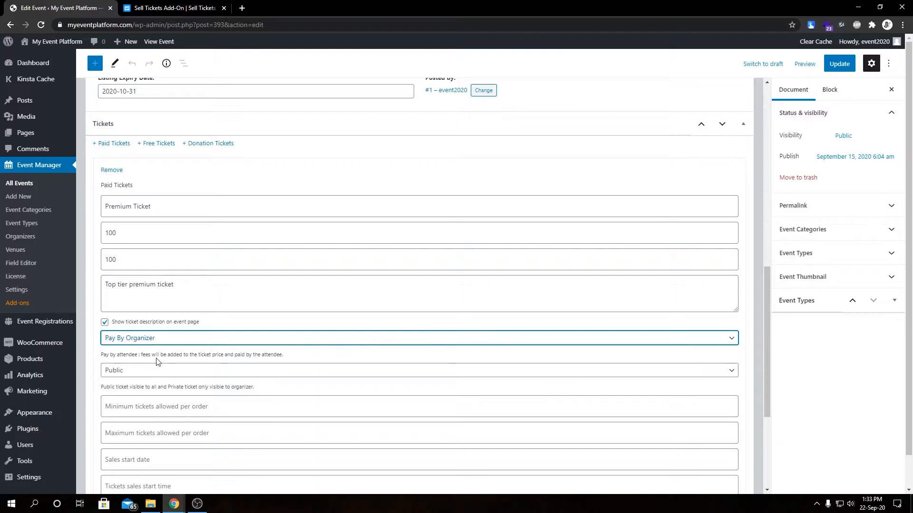
double_click(119, 355)
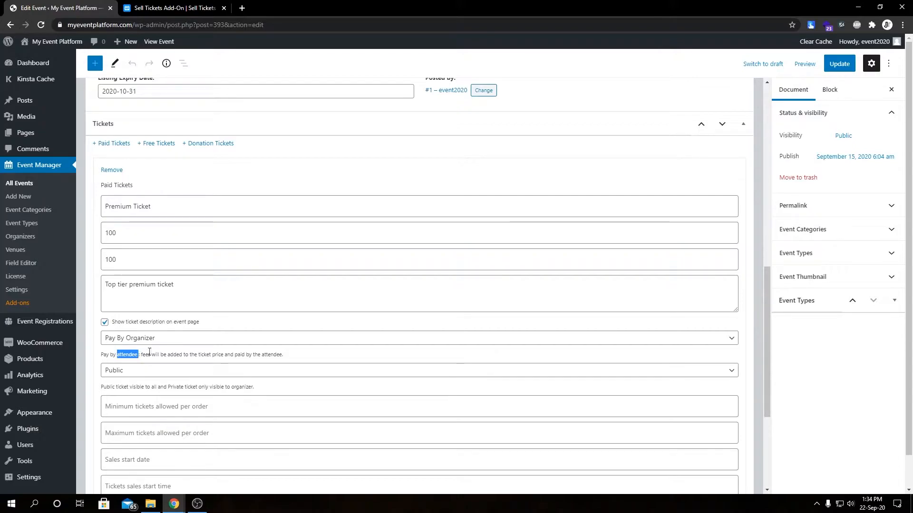
click(183, 339)
click(190, 327)
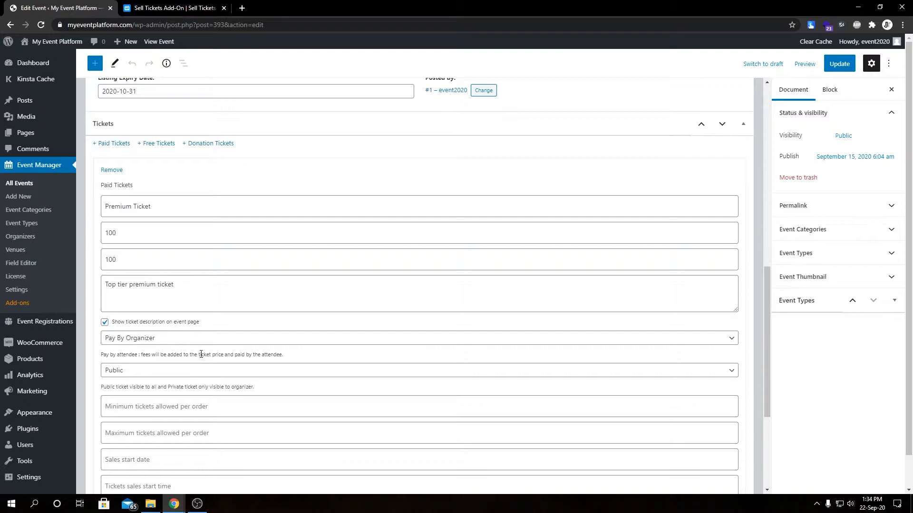
click(193, 338)
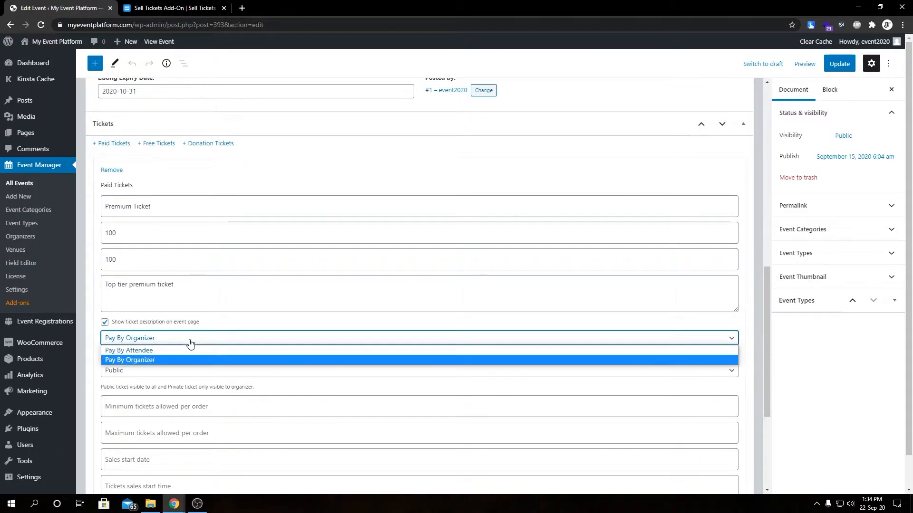
click(176, 351)
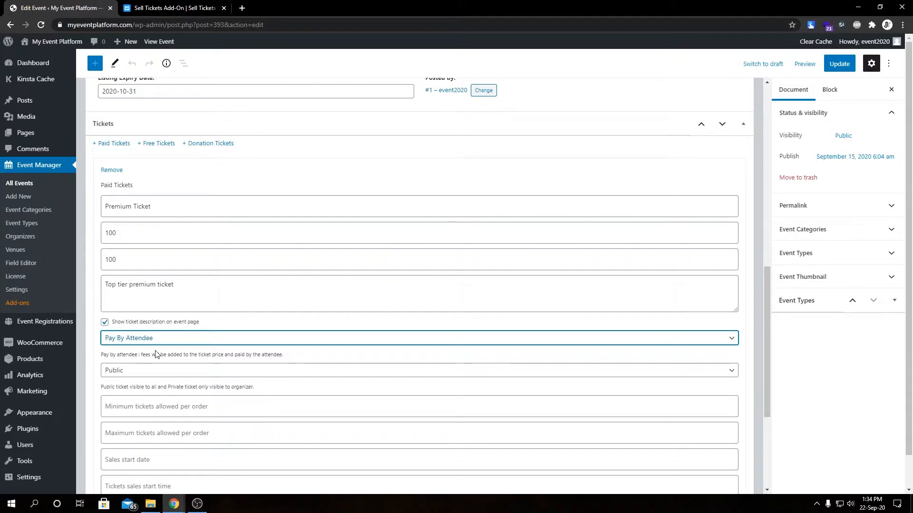
Set the premium ticket's fee option to Pay By Organizer and its visibility to Private
click(154, 341)
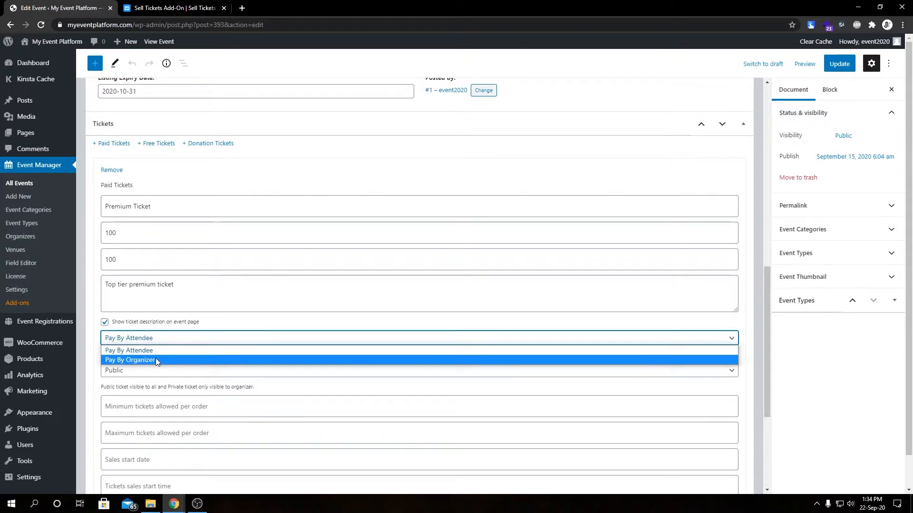
click(155, 359)
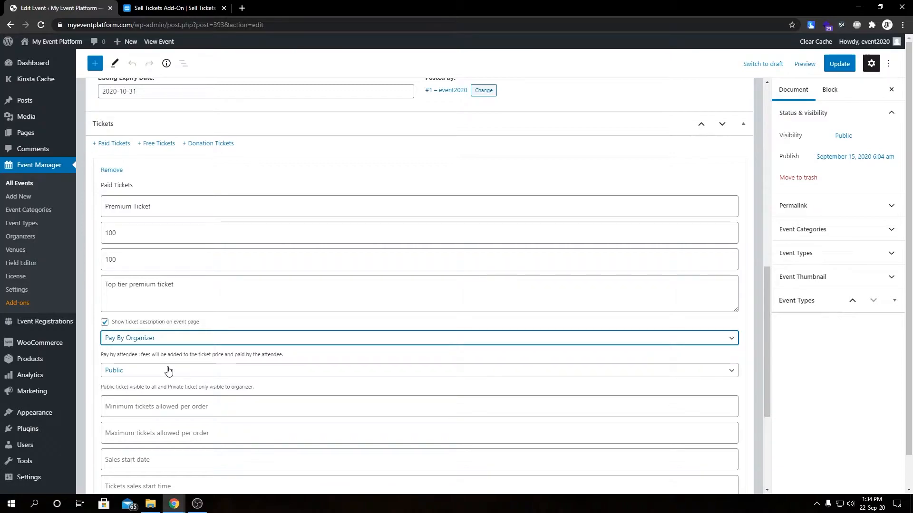
click(169, 371)
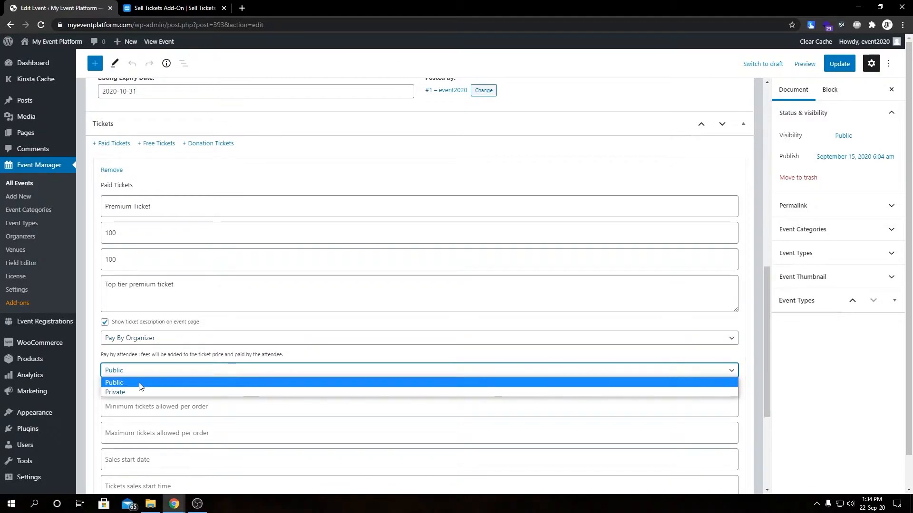
click(137, 391)
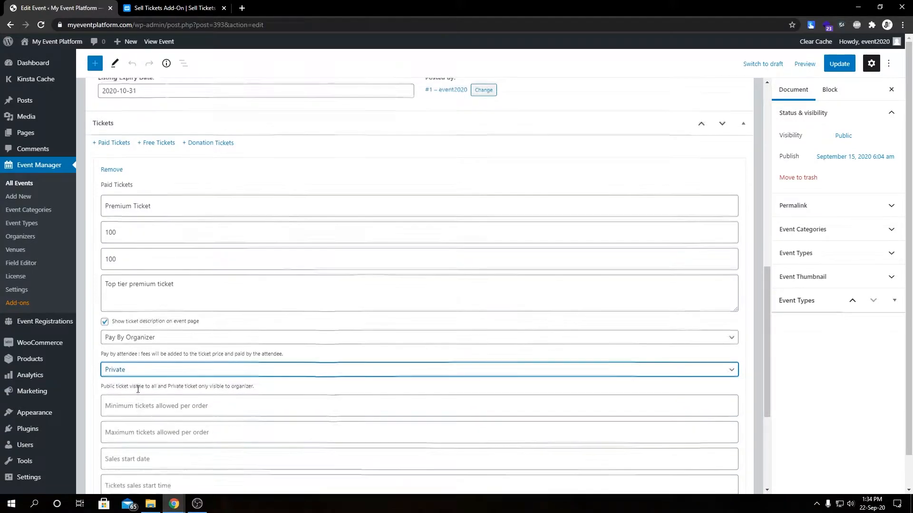
Set the premium ticket's minimum tickets allowed per order to 1, leaving the maximum empty
scroll(137, 390, down, 2)
click(194, 315)
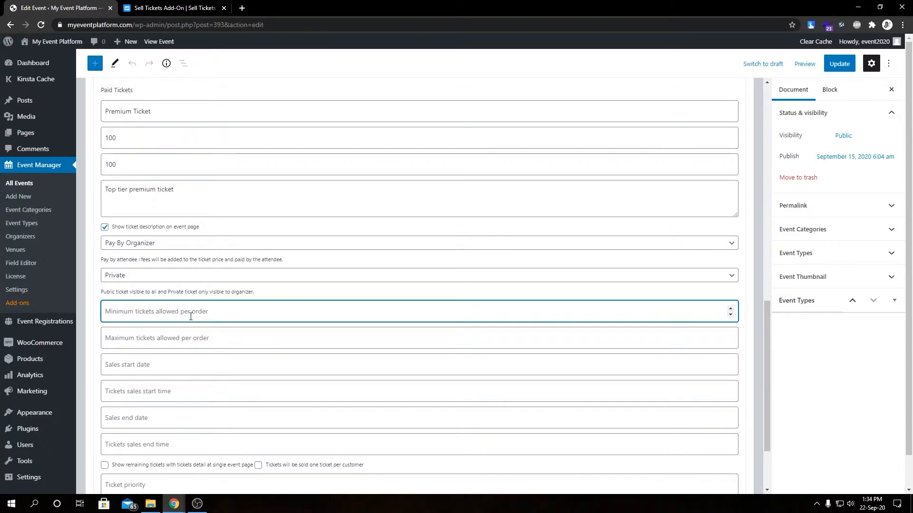
text(1)
click(180, 339)
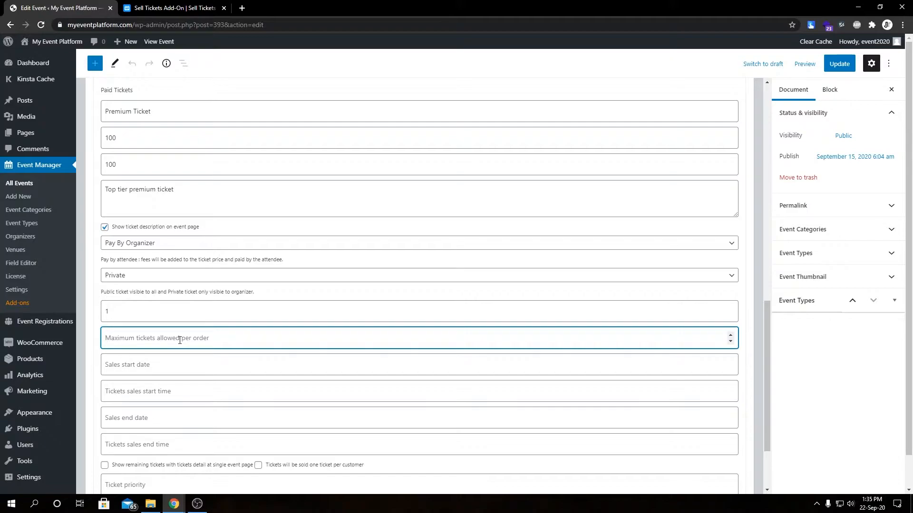
Set the premium ticket's sales to start 2020-09-22 at 12:00 AM and end 2020-09-30 at 12:00 AM
click(170, 367)
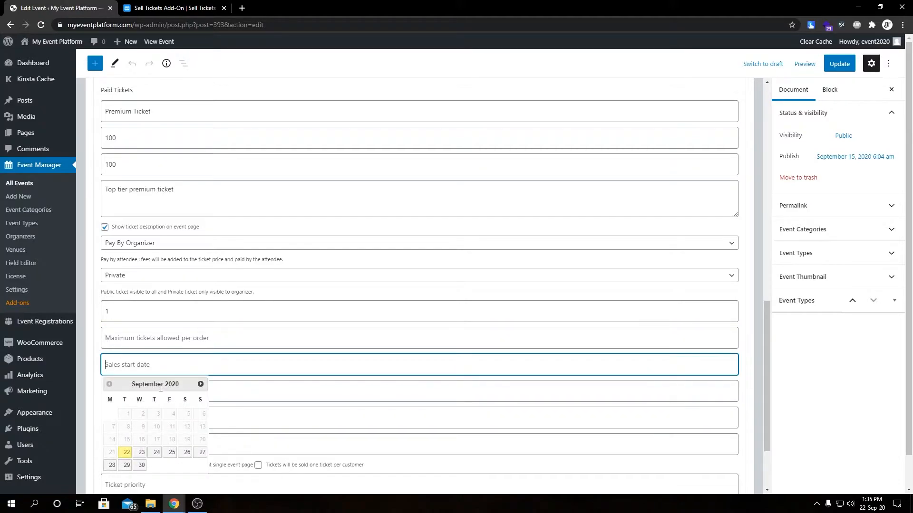
click(126, 452)
click(140, 399)
click(131, 408)
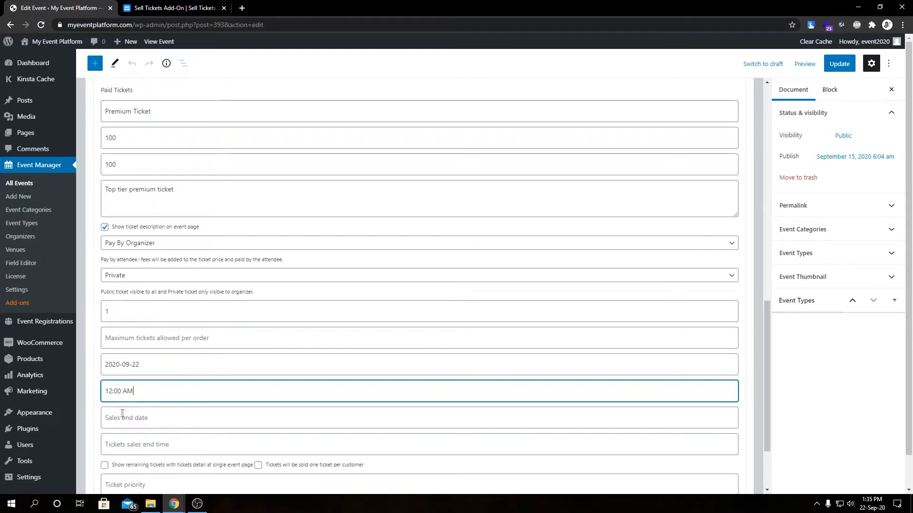
click(144, 364)
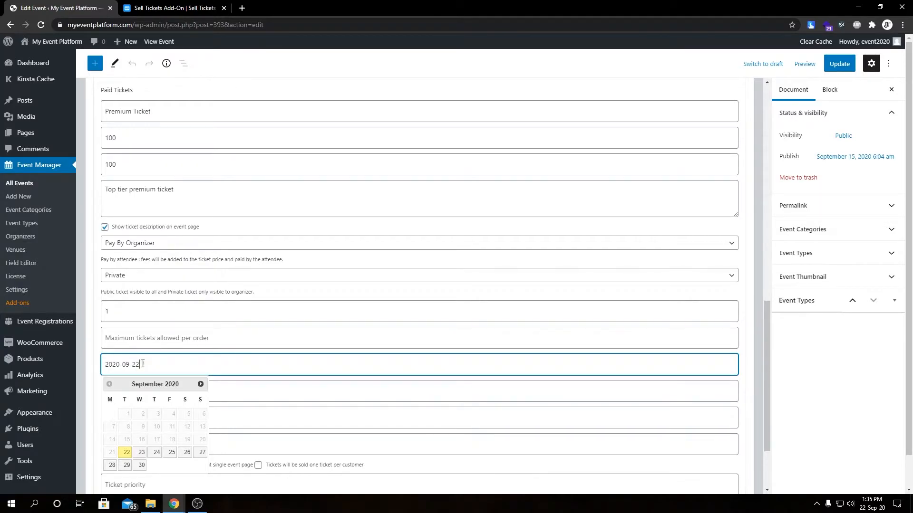
click(96, 362)
click(171, 412)
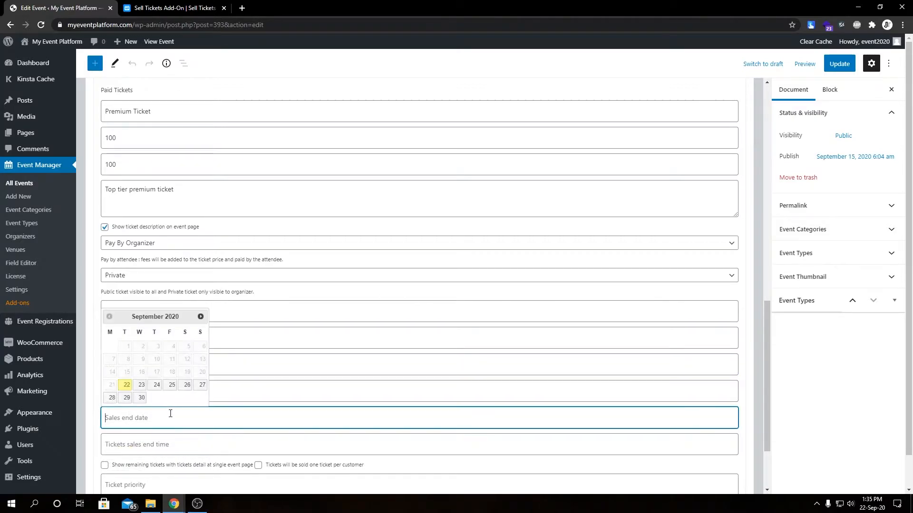
click(141, 399)
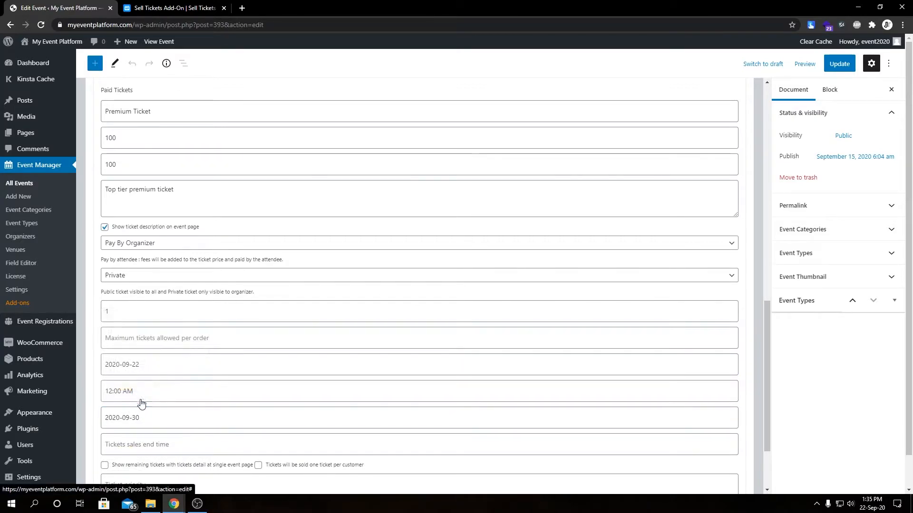
click(142, 443)
click(116, 368)
Enable showing remaining tickets on the event page and selling one ticket per customer, leaving the priority empty
scroll(110, 381, down, 2)
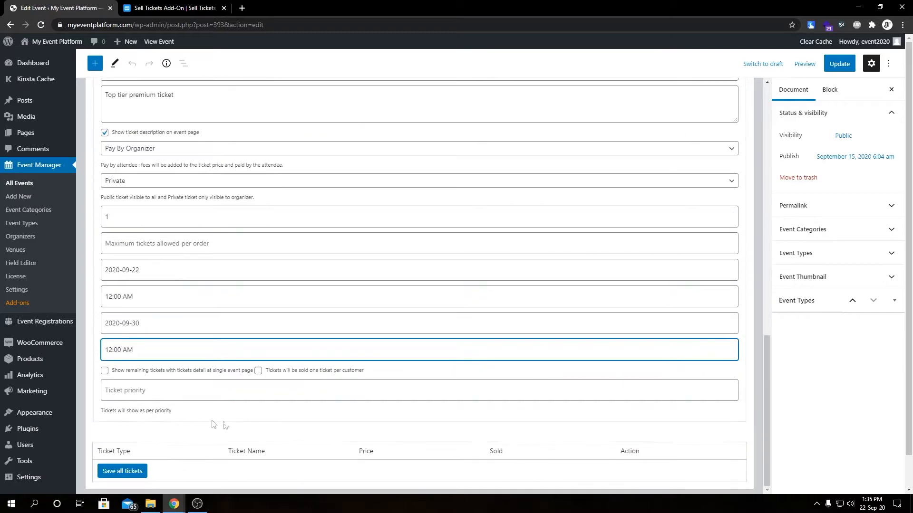
click(104, 373)
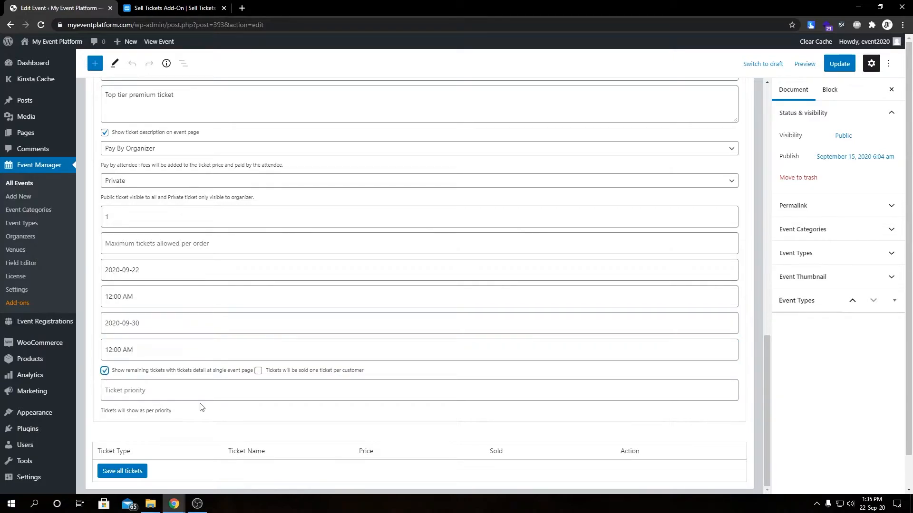
drag(288, 371, 337, 371)
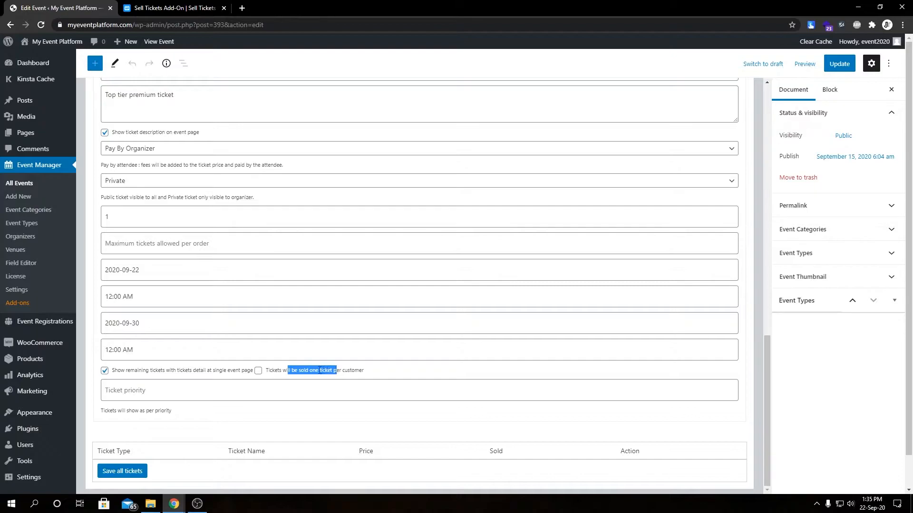
click(199, 397)
click(193, 417)
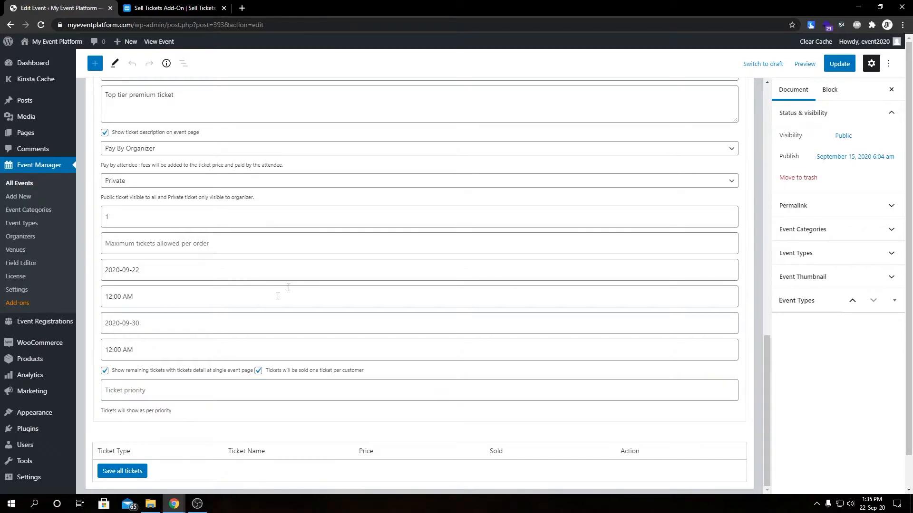
Save all tickets and check the premium ticket's type, name, price and remaining quantity in the ticket table
scroll(246, 205, up, 5)
scroll(150, 335, down, 5)
click(130, 472)
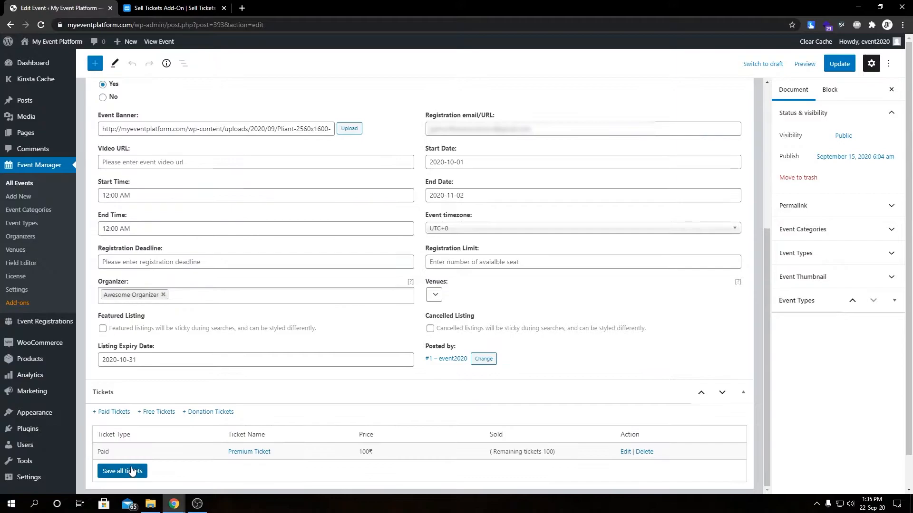
double_click(103, 452)
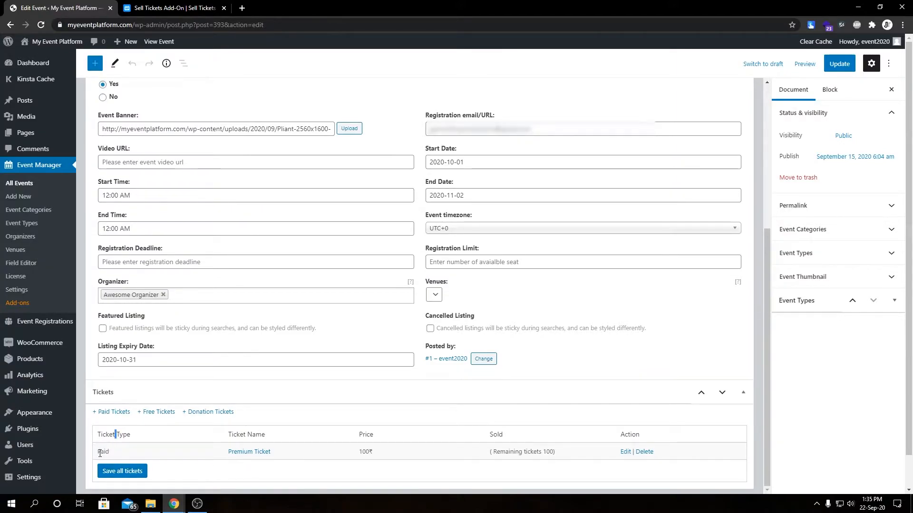
double_click(242, 435)
double_click(361, 436)
double_click(513, 453)
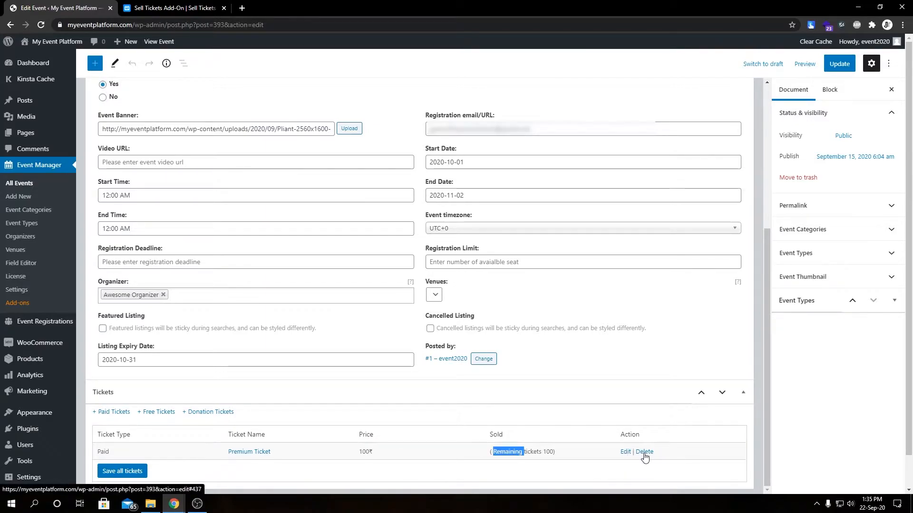
Add a free ticket to the event, name it "Free Ticket" and set its number of tickets to 100
click(164, 418)
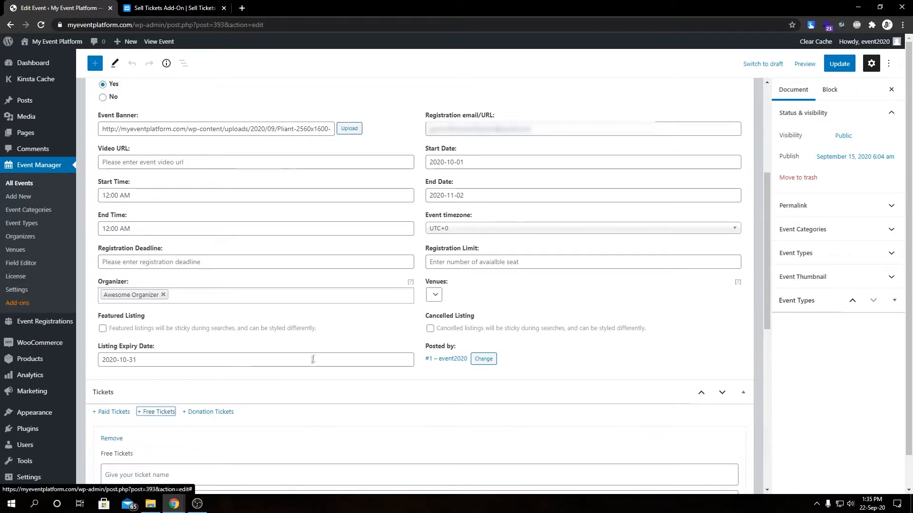
scroll(315, 358, down, 5)
click(194, 242)
text(Free Ticket)
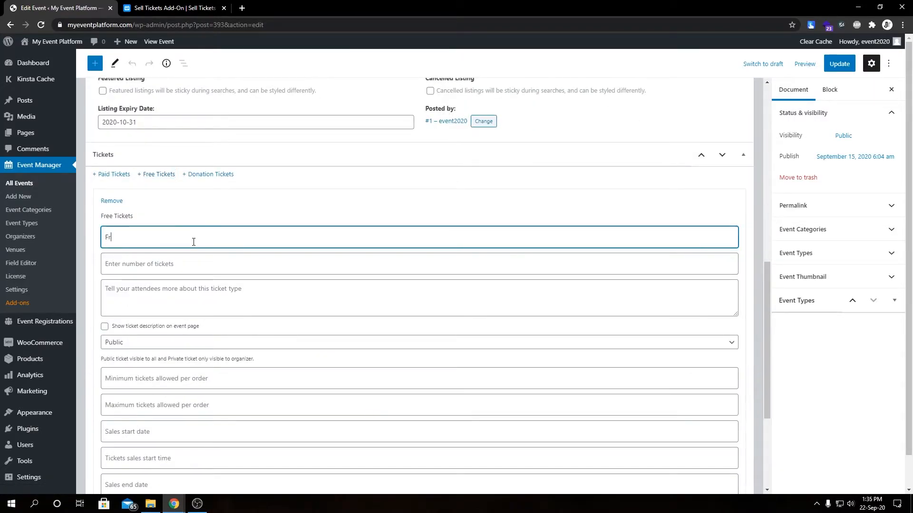
click(177, 269)
text(100)
Enter "Free tickets for students" as the free ticket's description and enable showing it on the event page
click(177, 297)
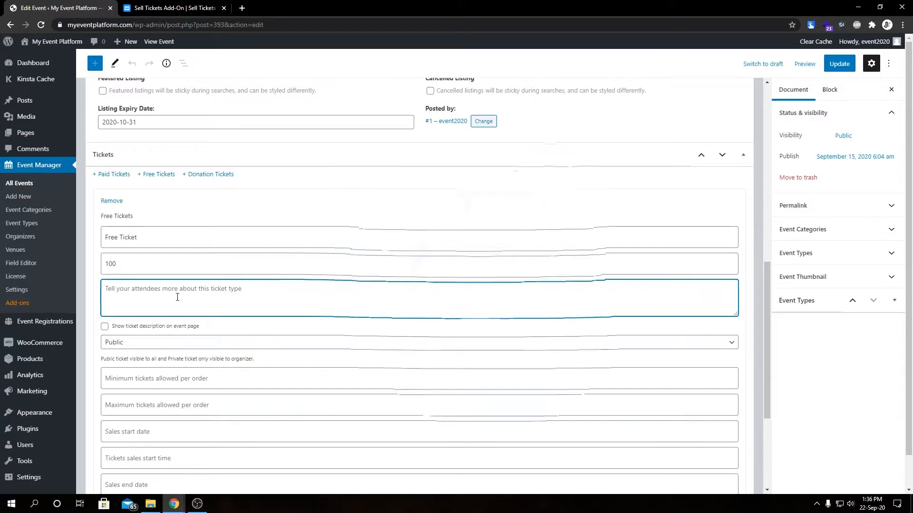
text(Free tickets for students)
click(104, 327)
Set the free ticket's minimum per order to 1 and its sales period from 2020-09-22 to 2020-09-30, both at 12:00 AM
click(137, 378)
text(-1)
click(131, 432)
click(127, 400)
click(127, 459)
scroll(88, 438, down, 3)
click(127, 342)
click(123, 369)
Enable one ticket per customer for the free ticket, save all tickets and check the types in the ticket table
click(259, 390)
click(172, 407)
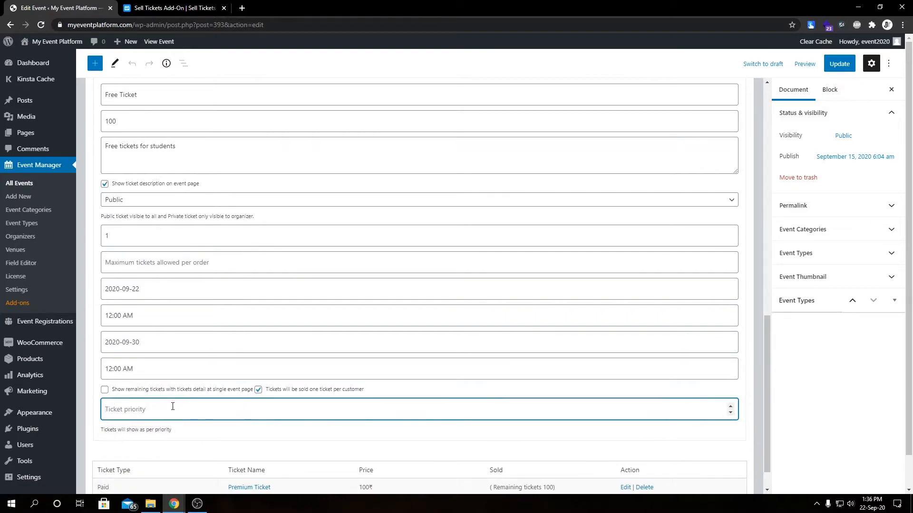
click(125, 426)
scroll(126, 457, down, 1)
click(127, 471)
scroll(125, 472, down, 2)
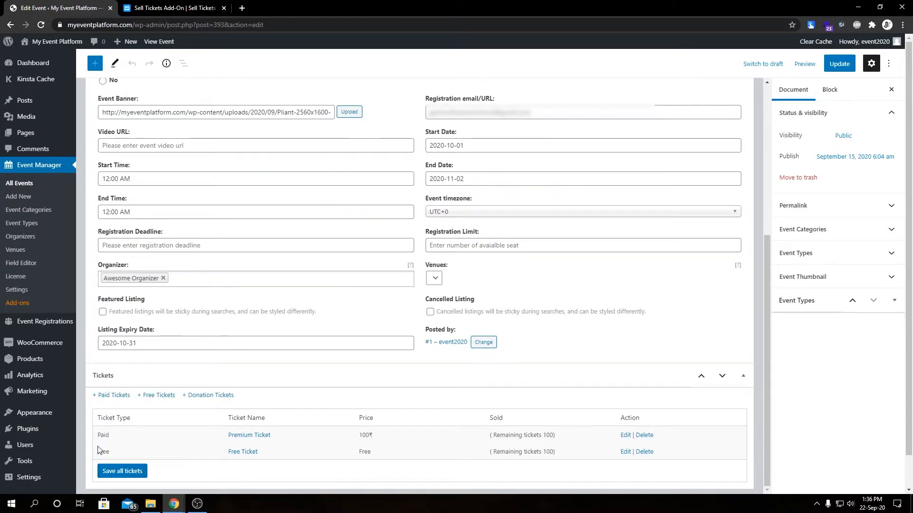
drag(98, 452, 108, 452)
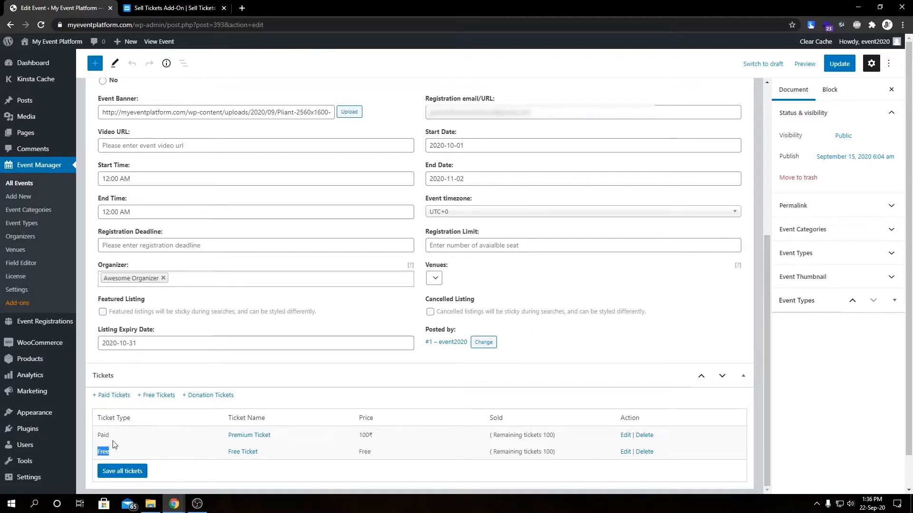
double_click(104, 435)
Add a donation ticket named "Charity Tickets" with 100 tickets at a price of 100
click(209, 397)
scroll(205, 397, down, 4)
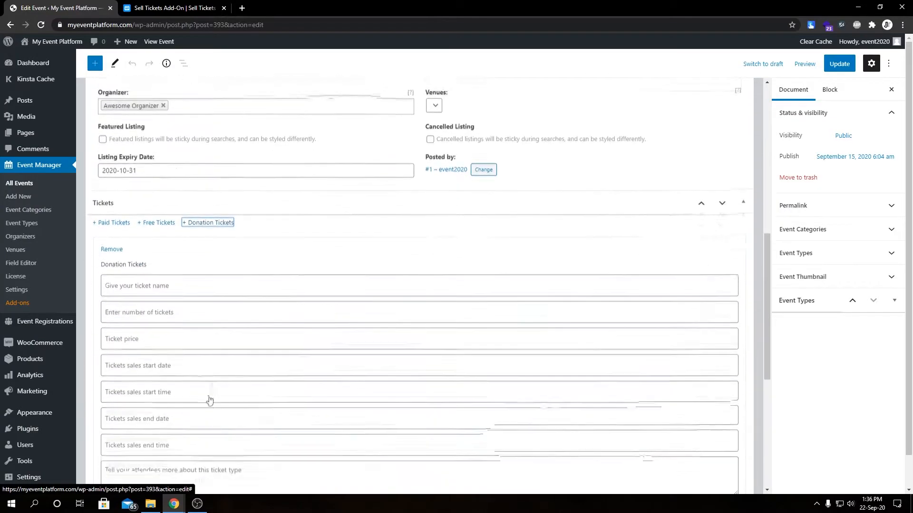
click(163, 270)
text(Charity Tickets)
key(Tab)
text(100)
key(Tab)
text(100)
Set the donation ticket's sales to run from 2020-09-22 at 12:00 AM to 2020-09-30 at 12:00 AM
key(Tab)
click(126, 435)
click(141, 381)
Enter "All the amount collected from this tickets will go to charity" as the donation ticket's description and show it on the event page
click(196, 274)
text(All the amount collected from this tickets will b)
text(o to charity)
click(105, 300)
Set the donation ticket's minimum tickets per order to 1 and enable showing remaining tickets on the event page
click(157, 385)
text(1)
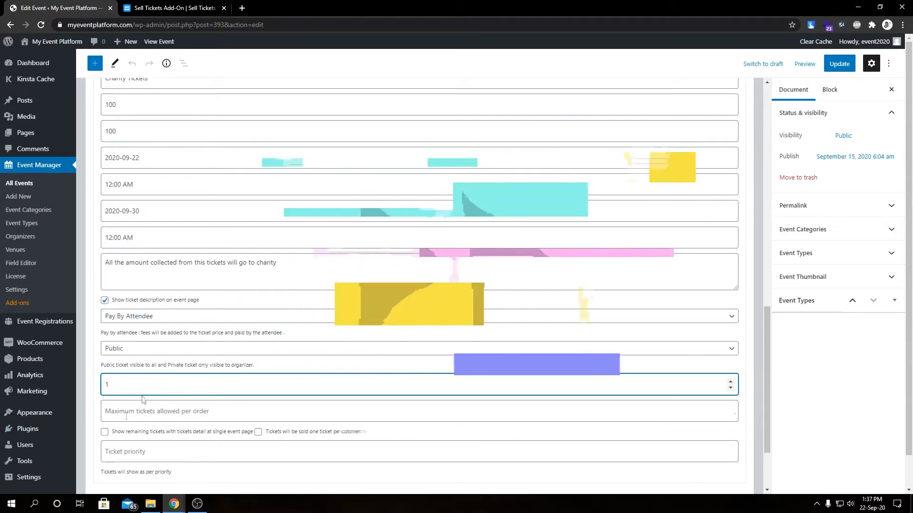
click(105, 432)
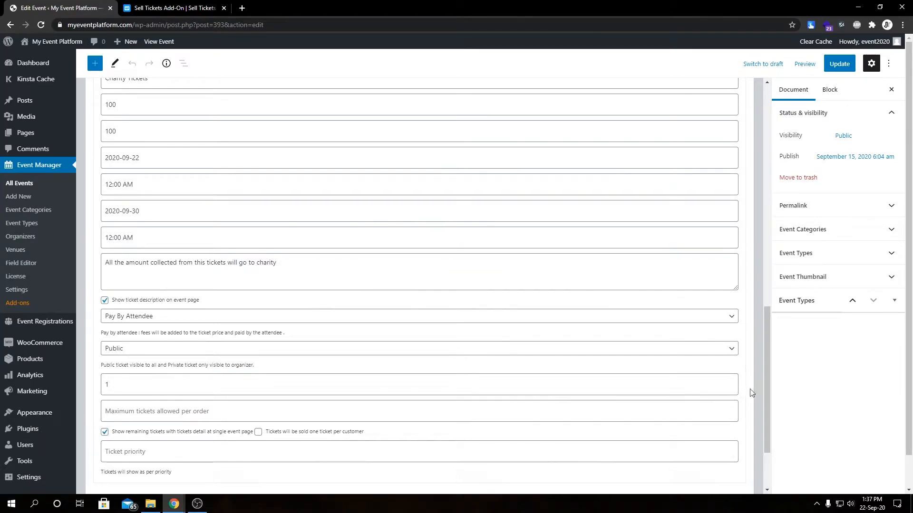
Save all tickets and update the event
scroll(315, 447, down, 2)
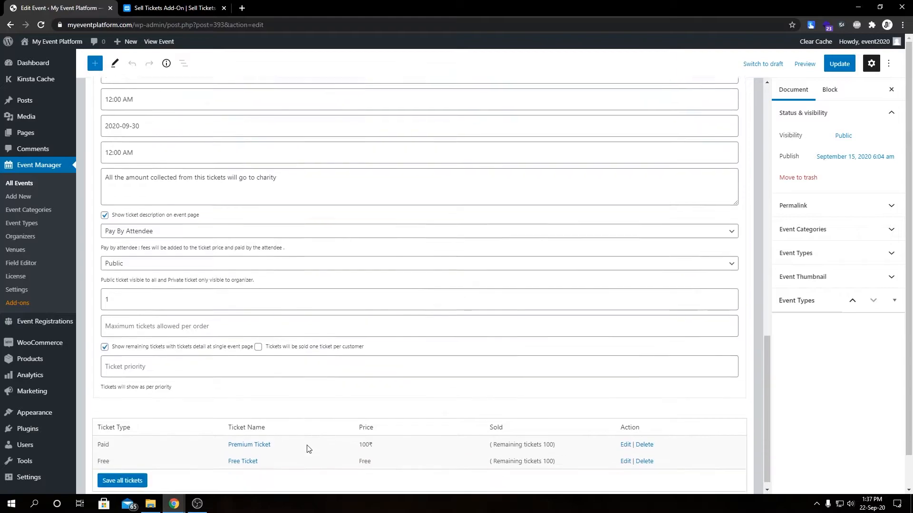
click(122, 481)
scroll(228, 451, down, 2)
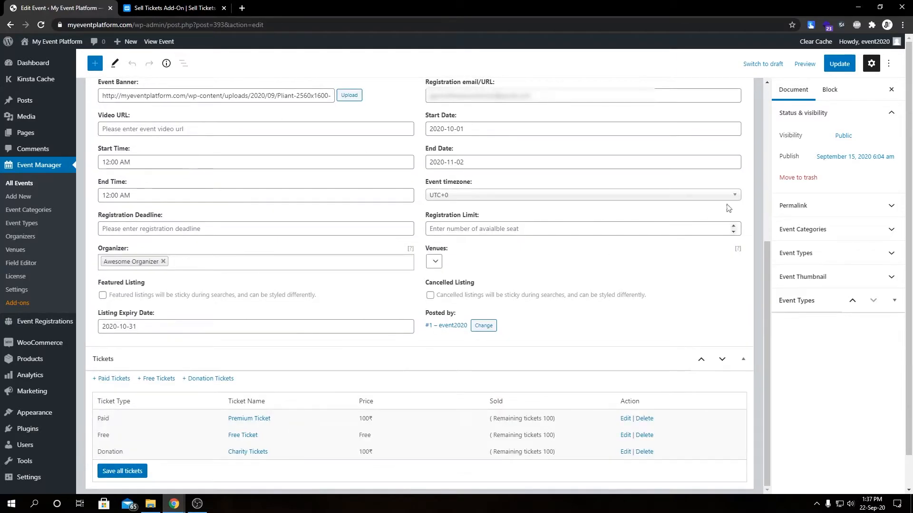
click(841, 66)
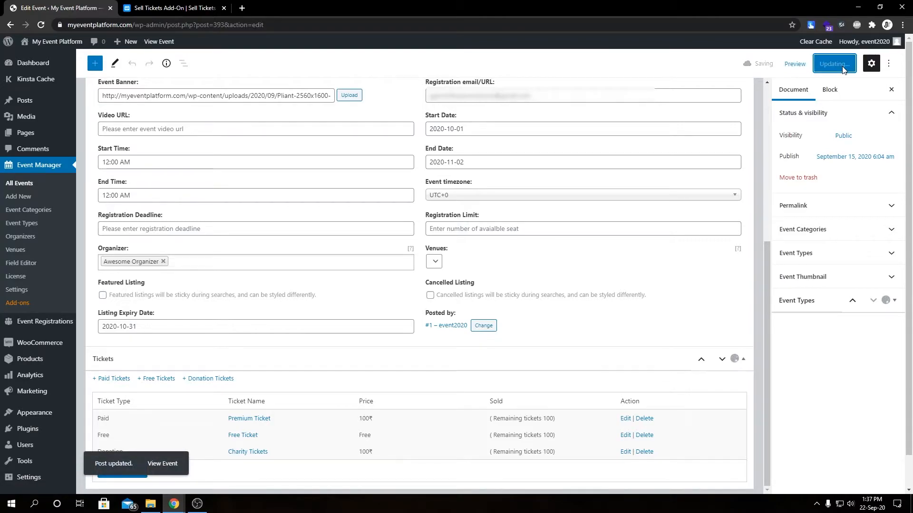
Open the updated event's public page in a new tab and examine its description and ticket information
right_click(159, 468)
click(223, 376)
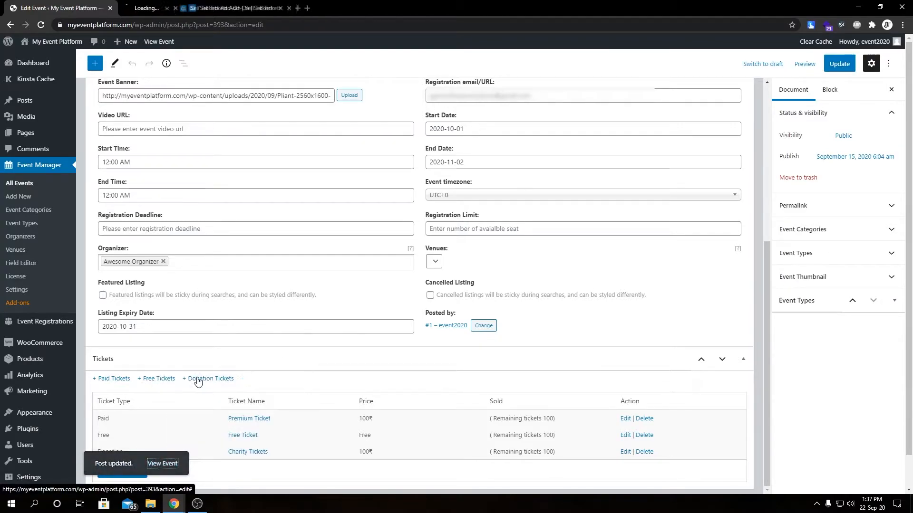
click(190, 10)
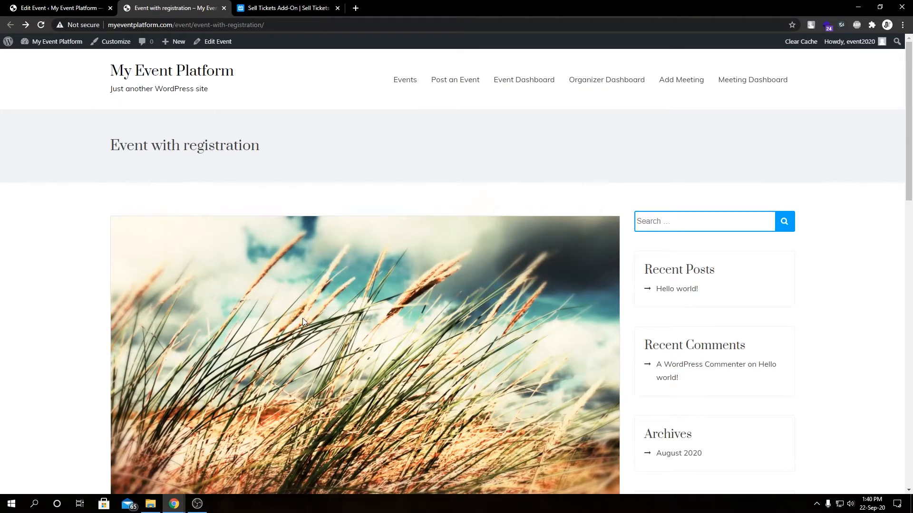
scroll(302, 319, down, 8)
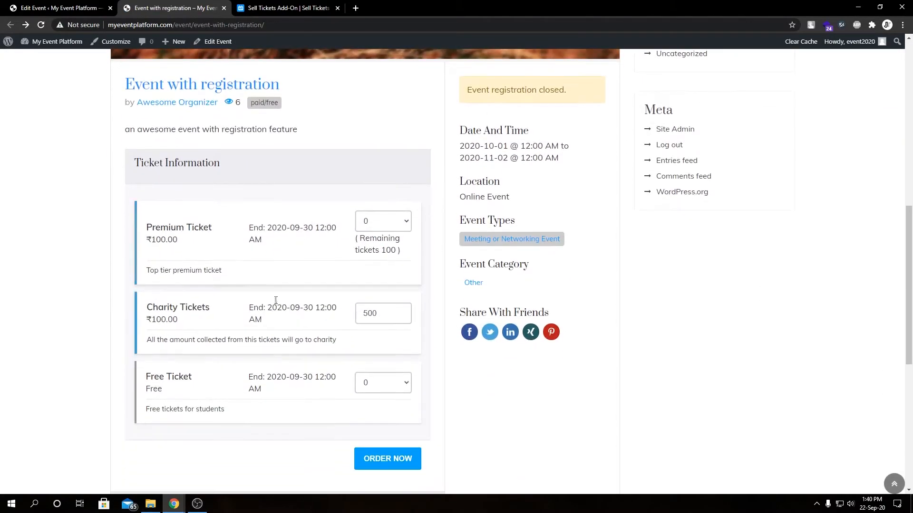
drag(154, 130, 287, 129)
click(431, 131)
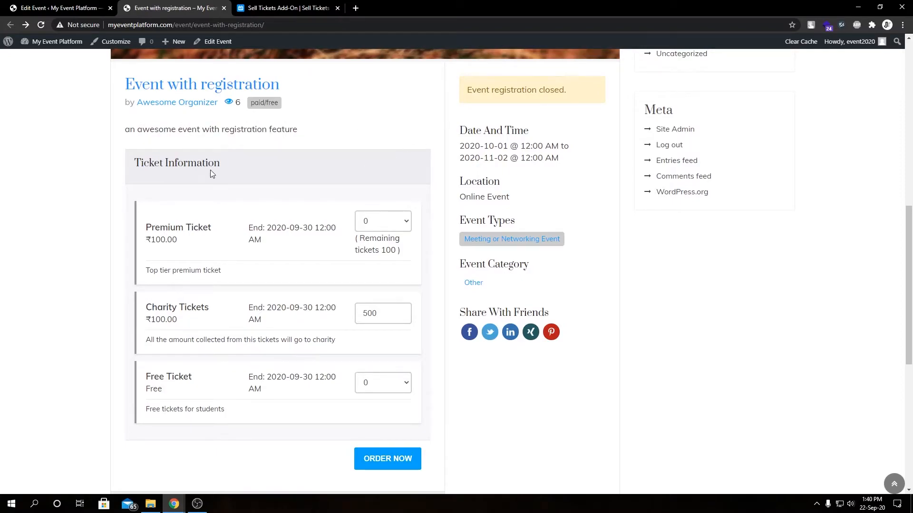
double_click(190, 228)
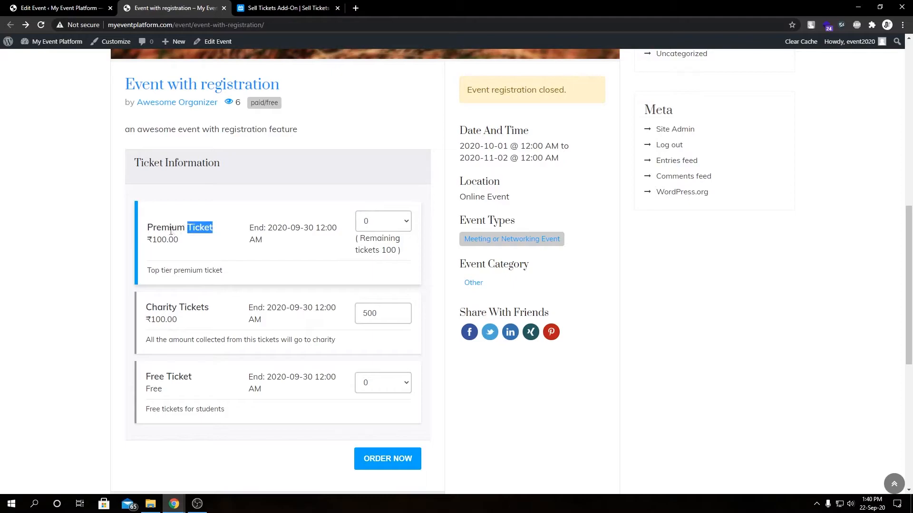
Set the Premium Ticket quantity to 1 in the event's ticket information
double_click(162, 228)
double_click(180, 308)
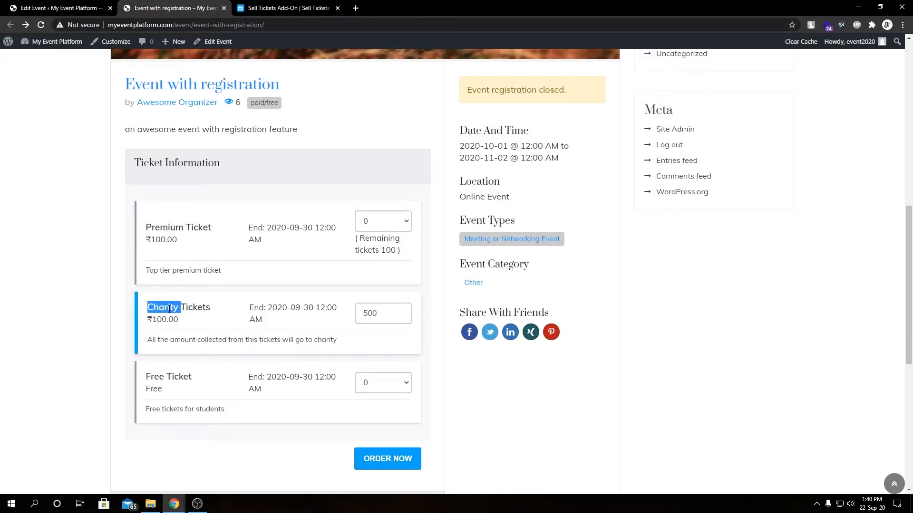
double_click(184, 308)
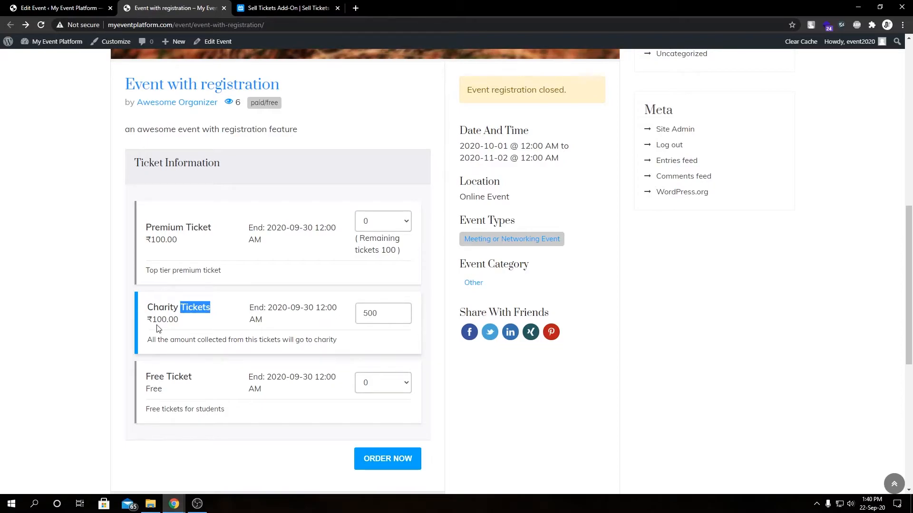
double_click(385, 314)
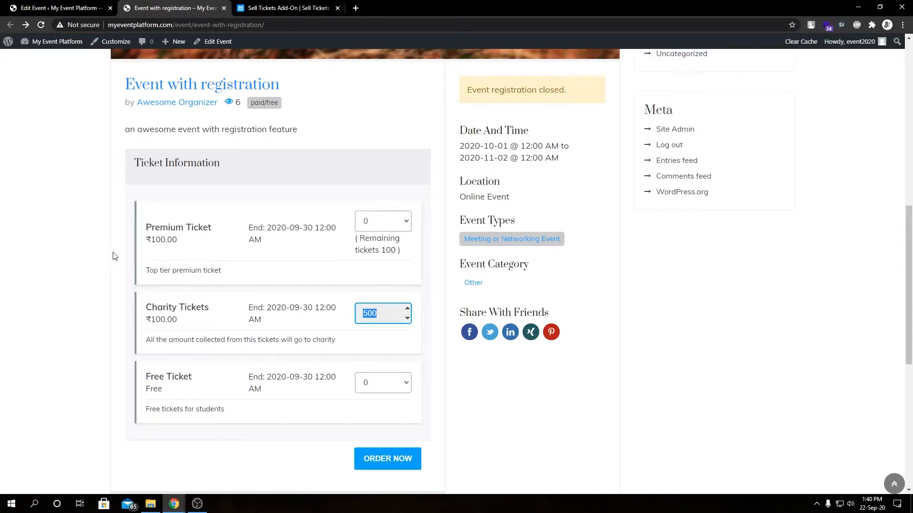
click(399, 230)
click(380, 246)
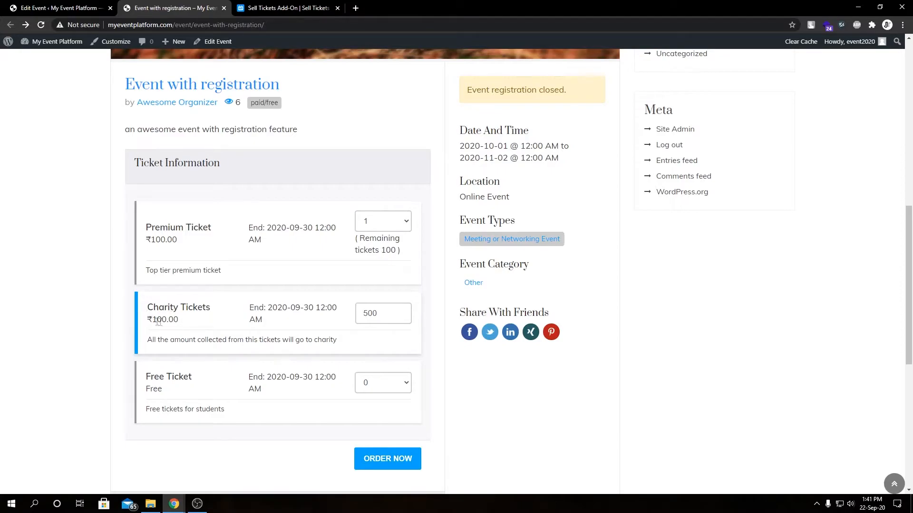
Set the donation amount for the Charity Tickets to 150
click(395, 319)
key(BackSpace)
key(BackSpace)
key(BackSpace)
text(1)
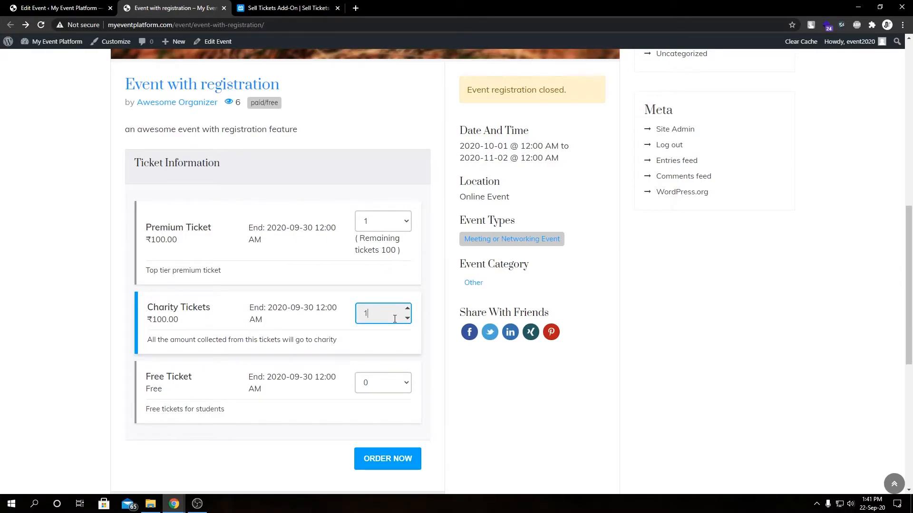
text(50)
click(335, 324)
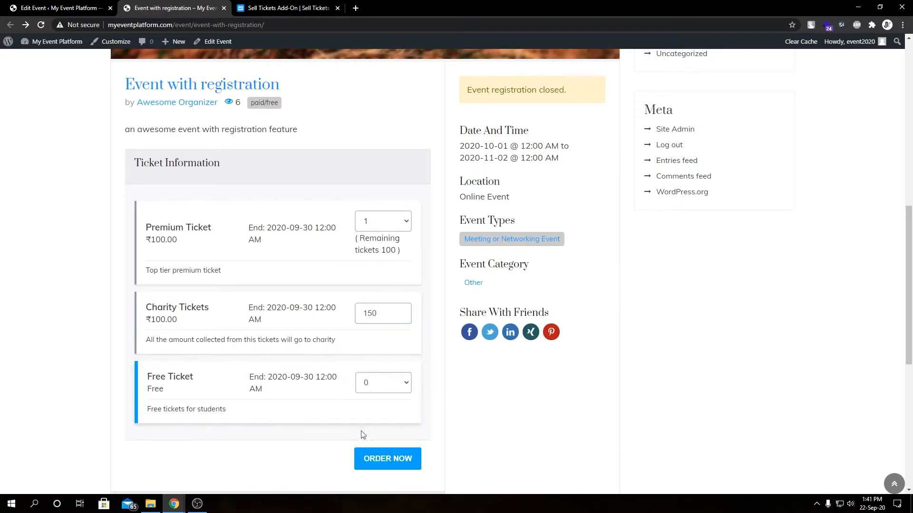
Order the selected tickets and proceed from the cart to checkout
click(373, 459)
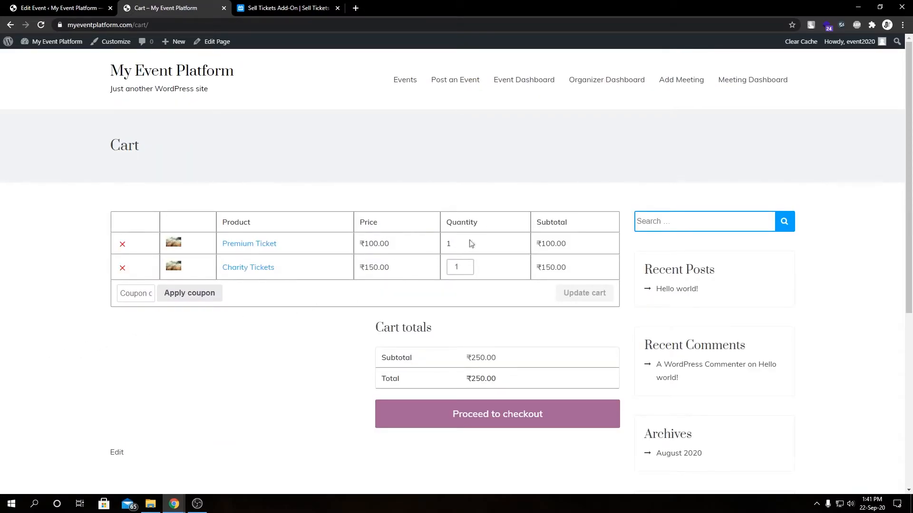
double_click(376, 244)
double_click(374, 268)
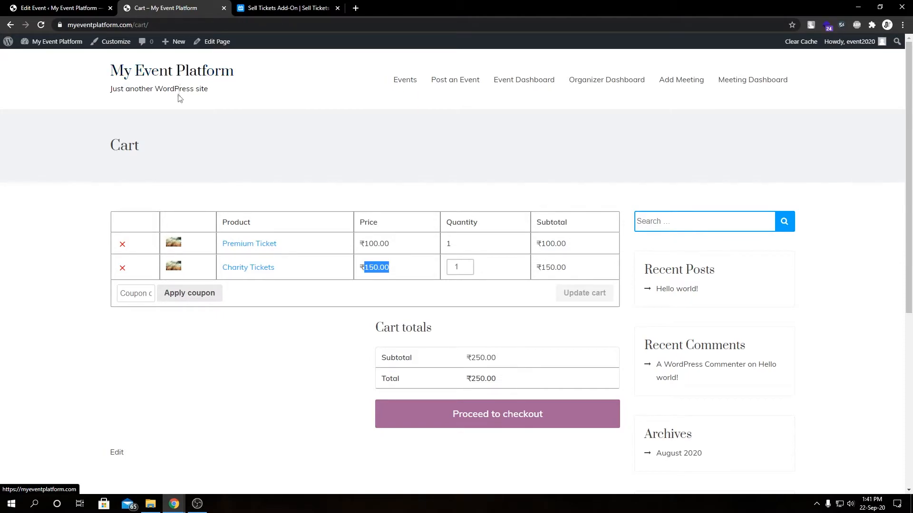
click(302, 264)
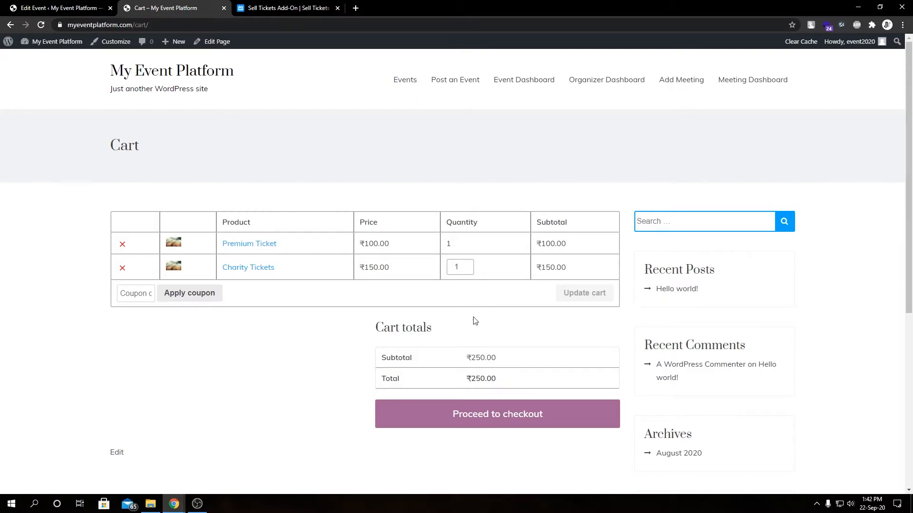
click(479, 423)
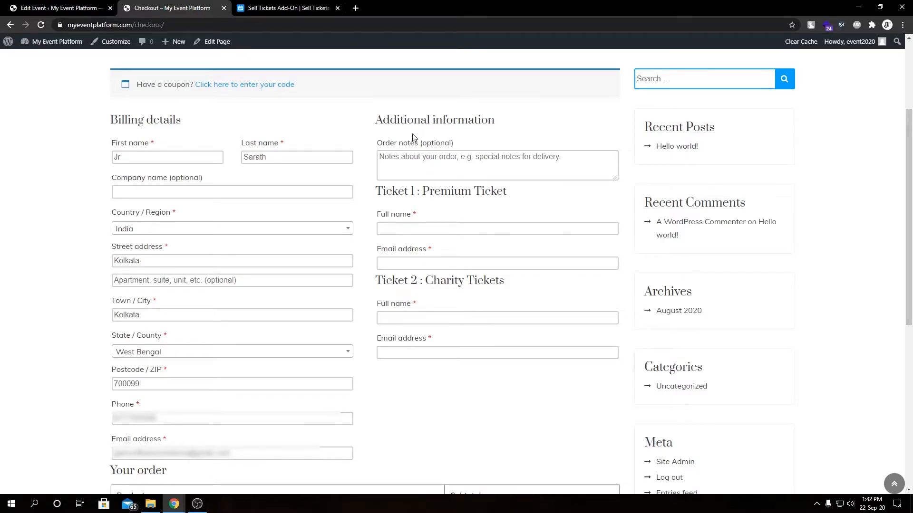
Examine the checkout's additional information, including the order notes and the attendee fields for the premium and charity tickets
double_click(390, 145)
click(427, 144)
click(420, 152)
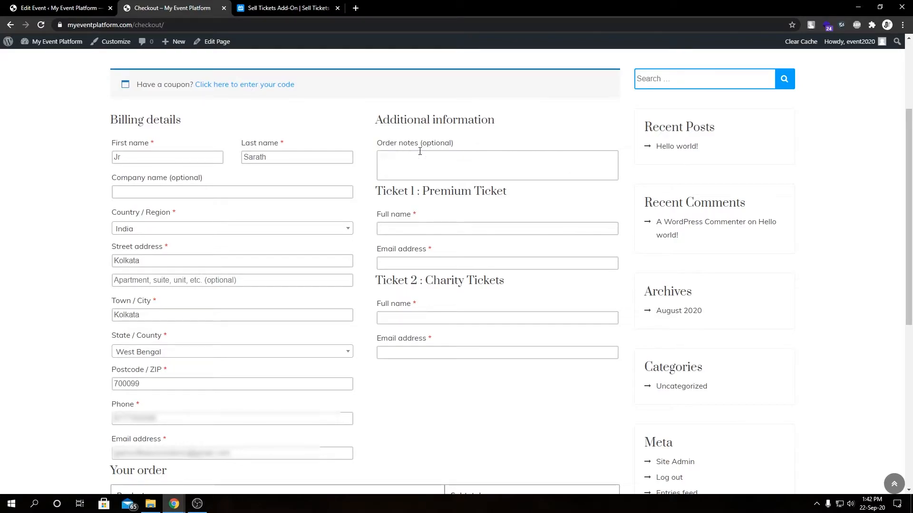
double_click(404, 188)
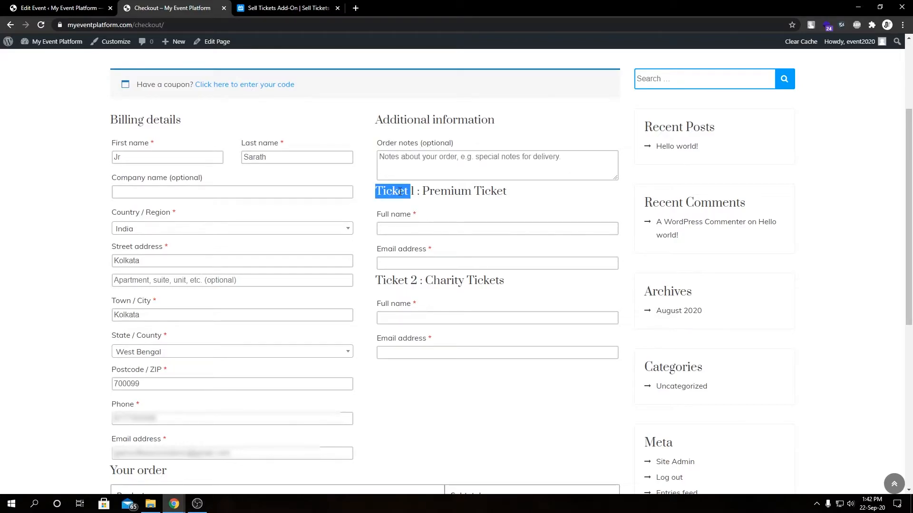
double_click(442, 192)
double_click(490, 192)
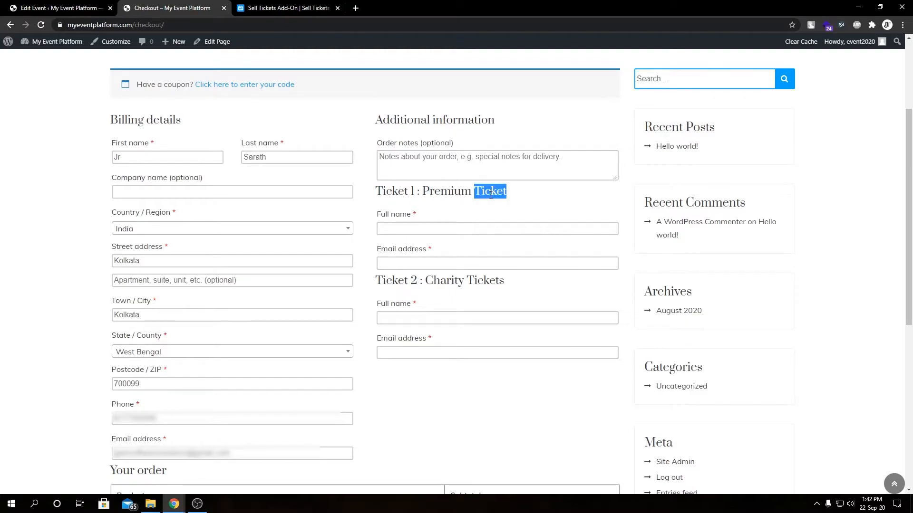
triple_click(412, 280)
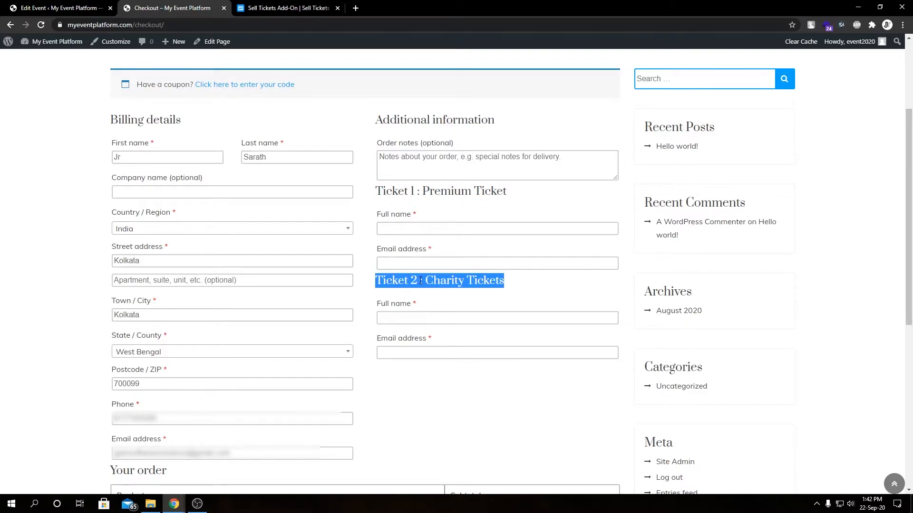
click(447, 299)
double_click(446, 284)
click(489, 247)
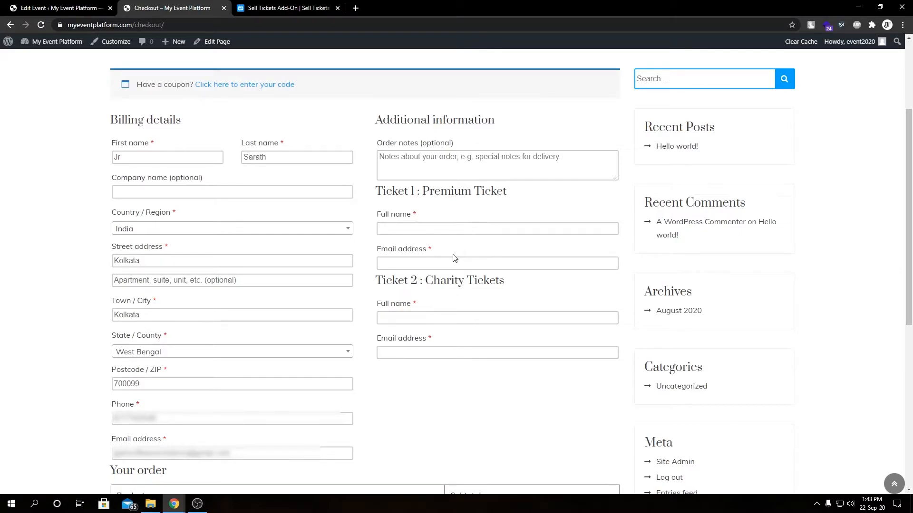
click(462, 228)
double_click(443, 193)
double_click(443, 281)
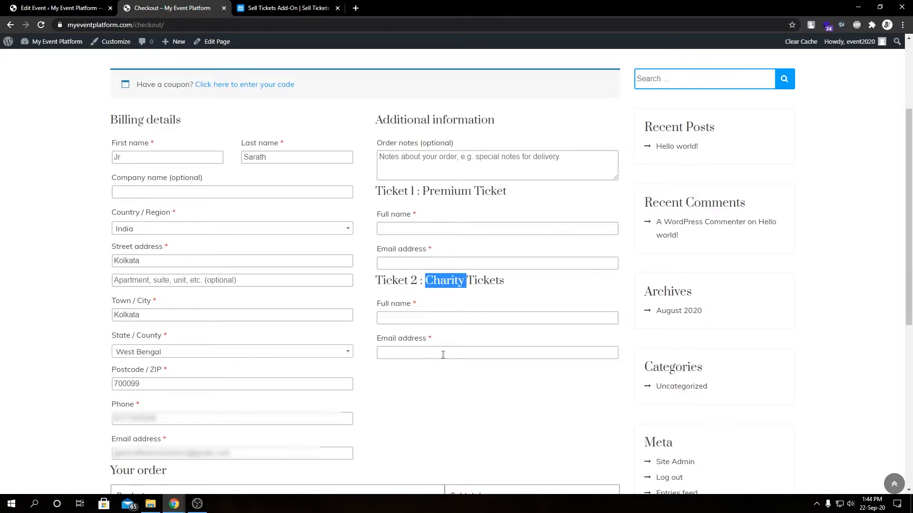
Fill in the attendee's full name and email address for both tickets and place the order
click(439, 231)
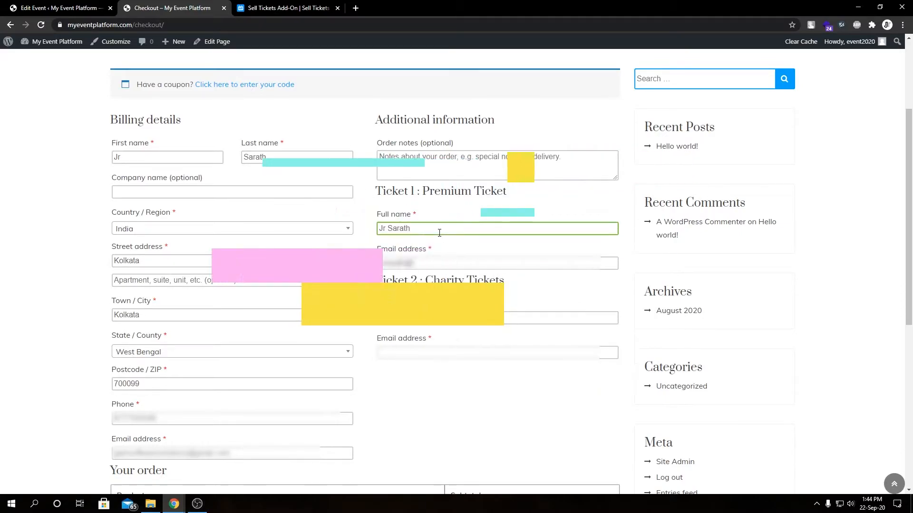
text(Jr Sarath)
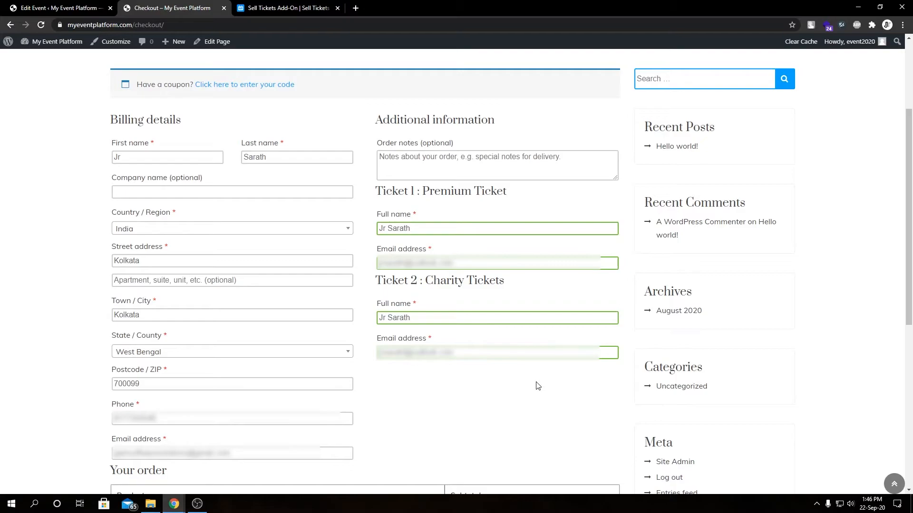
scroll(537, 385, down, 7)
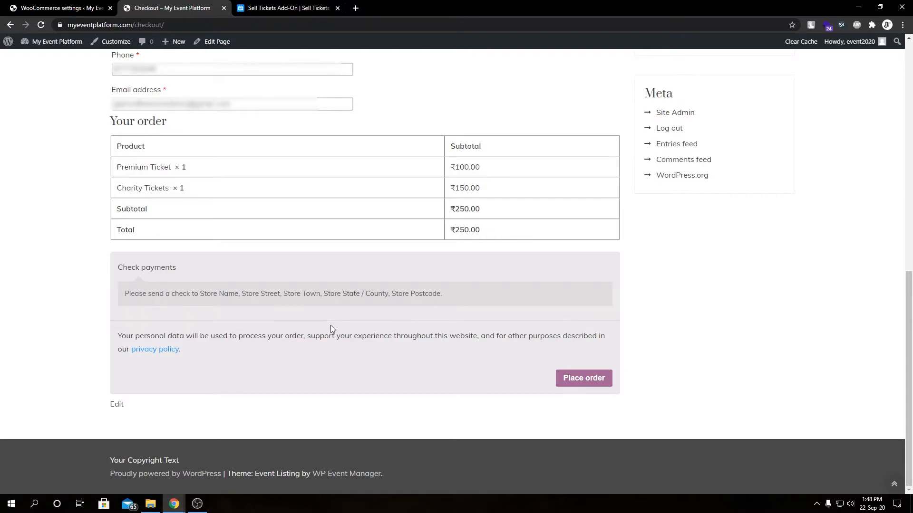
click(572, 379)
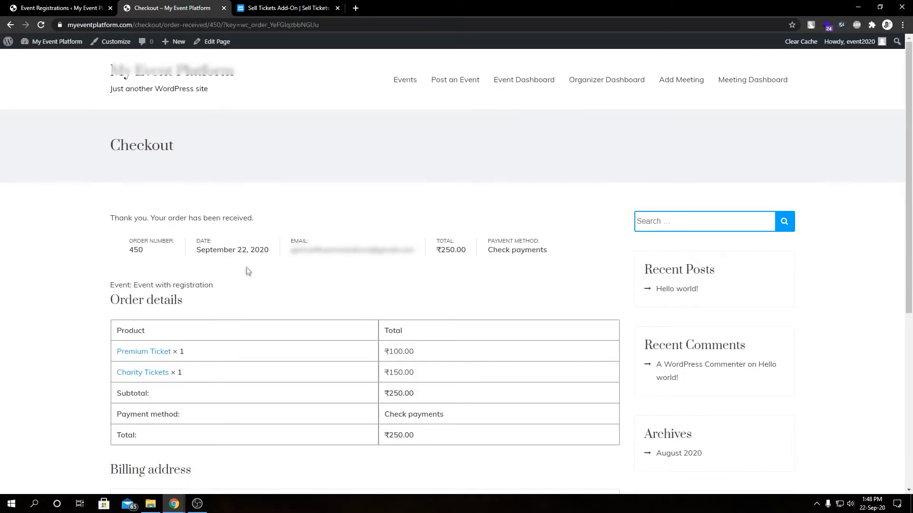
Examine the order confirmation's number, date, email, total, payment method, order details and billing address
double_click(163, 241)
double_click(203, 241)
double_click(299, 241)
drag(436, 241, 510, 238)
triple_click(172, 301)
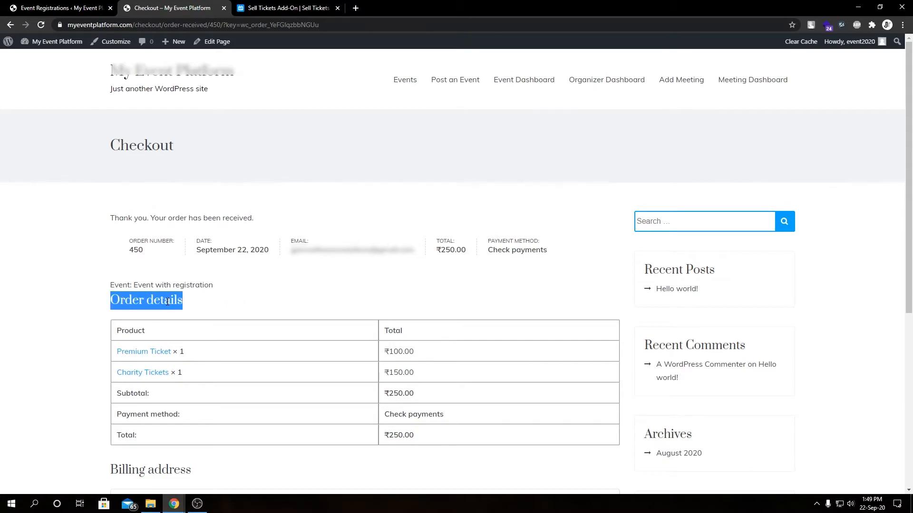
scroll(299, 308, down, 2)
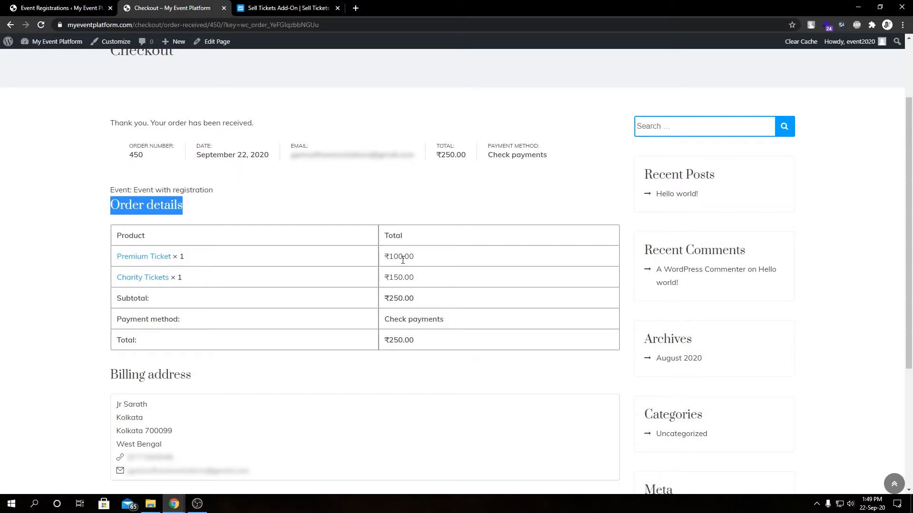
scroll(507, 325, down, 1)
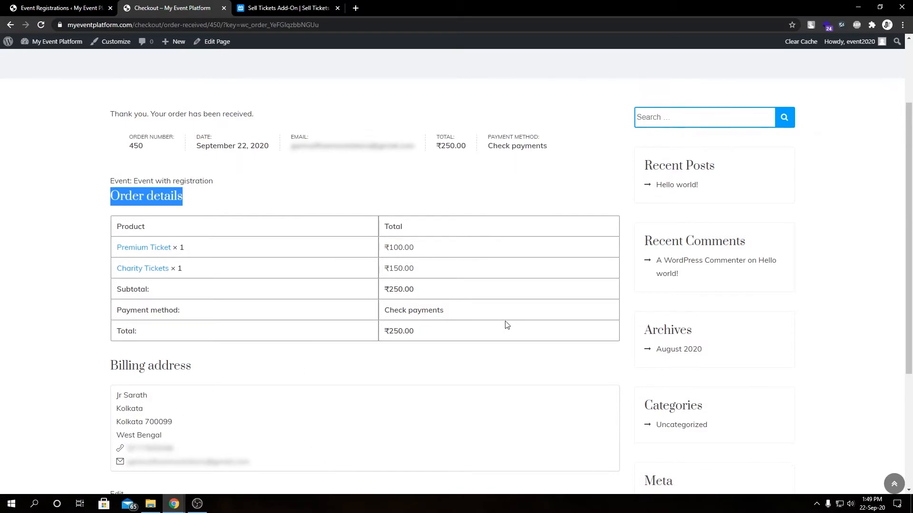
scroll(507, 325, up, 2)
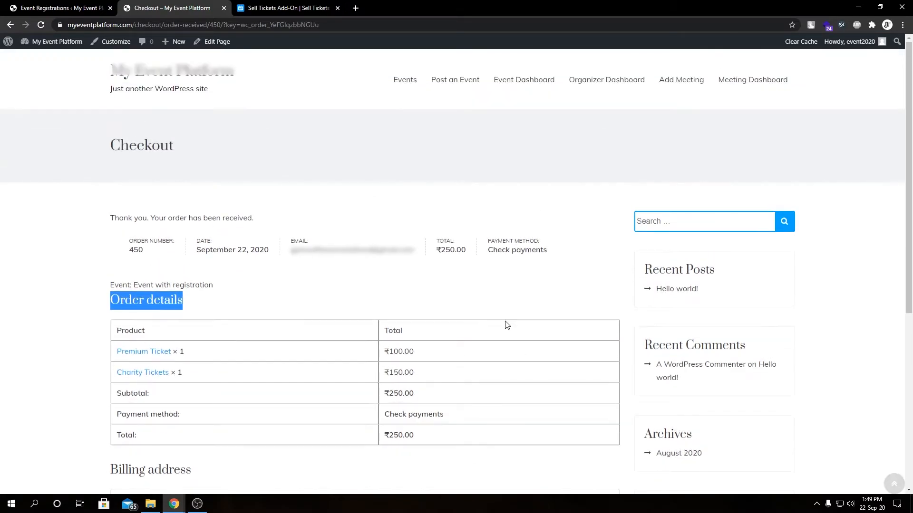
Refresh the Event Registrations list in the admin and check the attendee emails of the new registrations
click(78, 6)
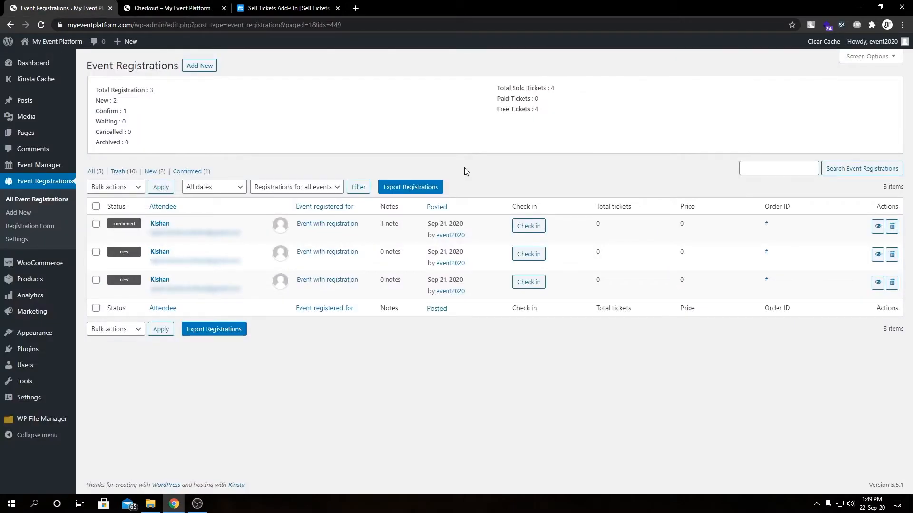
key(F5)
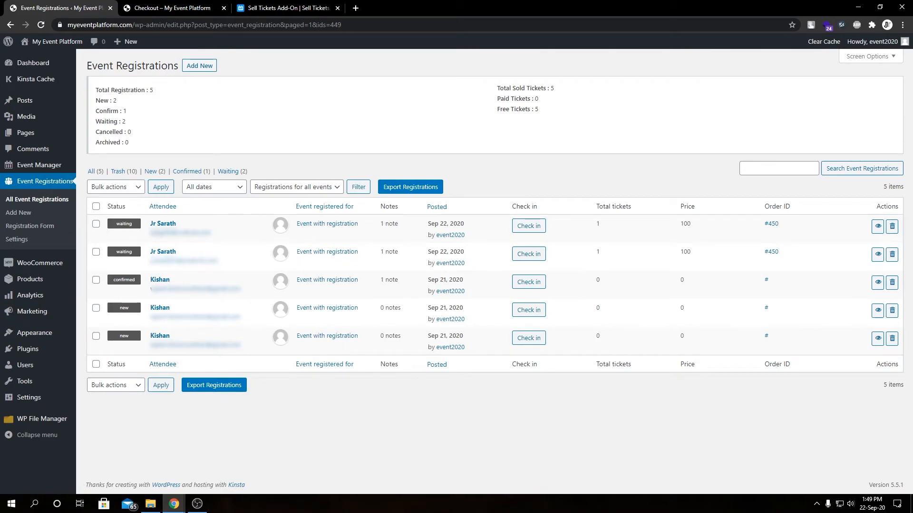
drag(204, 241, 151, 237)
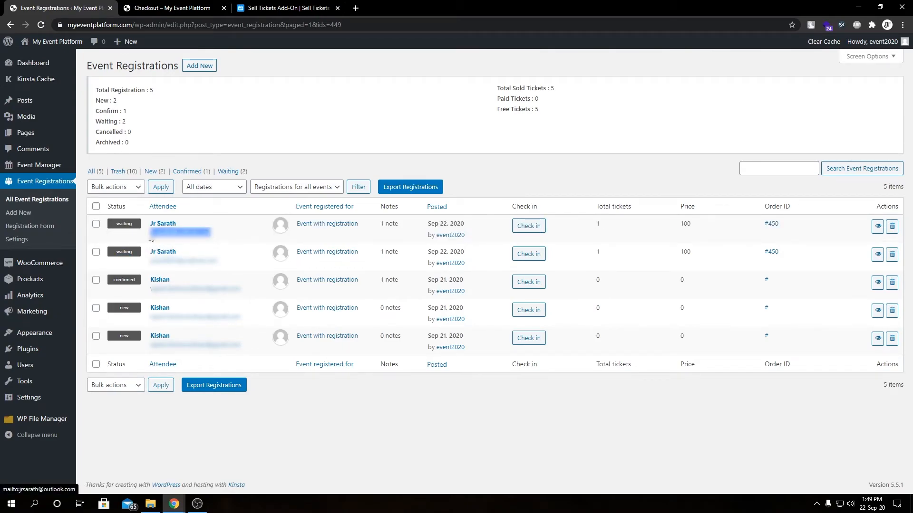
drag(226, 270, 155, 275)
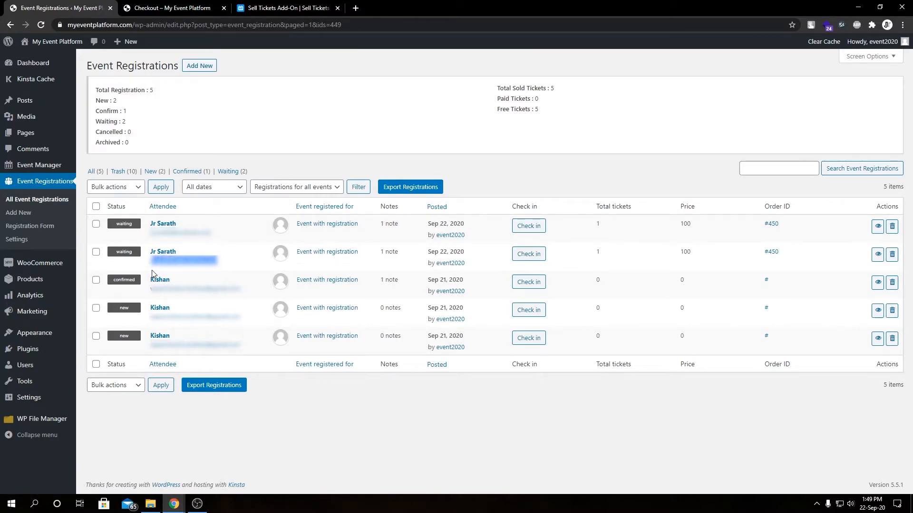
Compare the tickets on the order confirmation with the two waiting attendees in the Event Registrations list
click(171, 7)
click(267, 283)
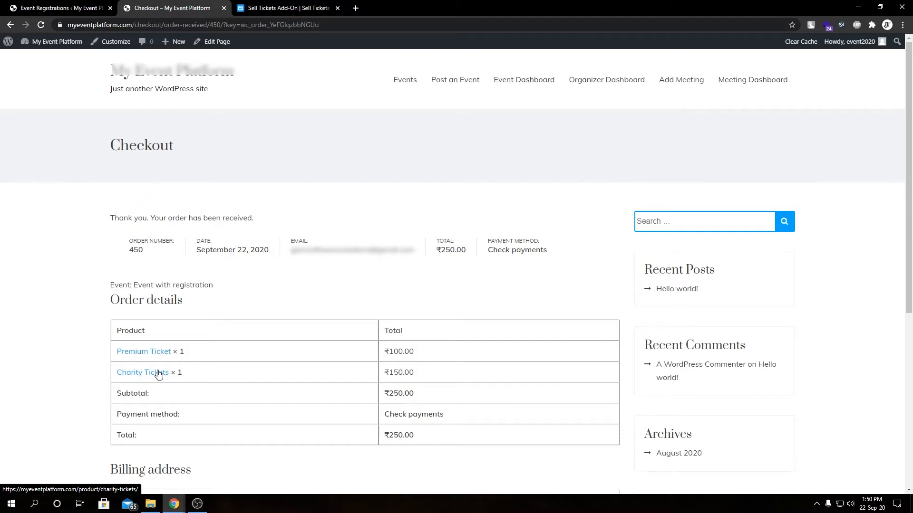
click(89, 4)
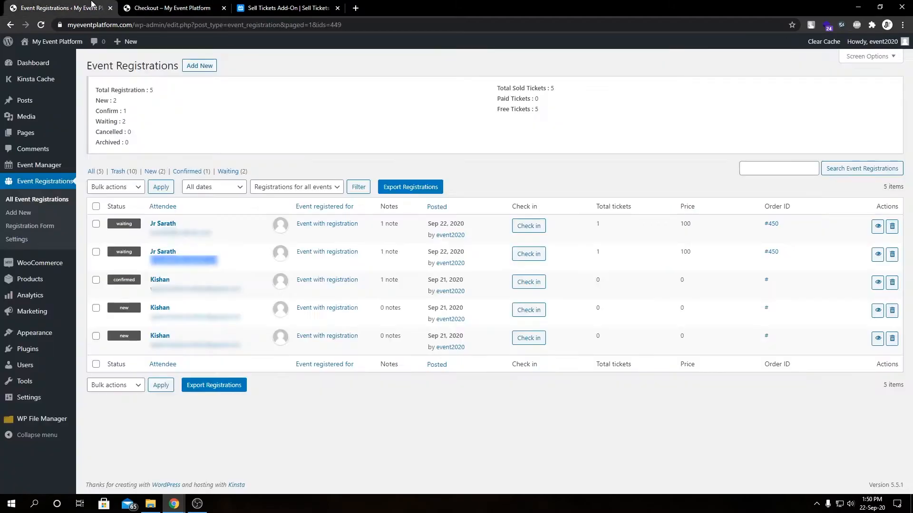
click(255, 237)
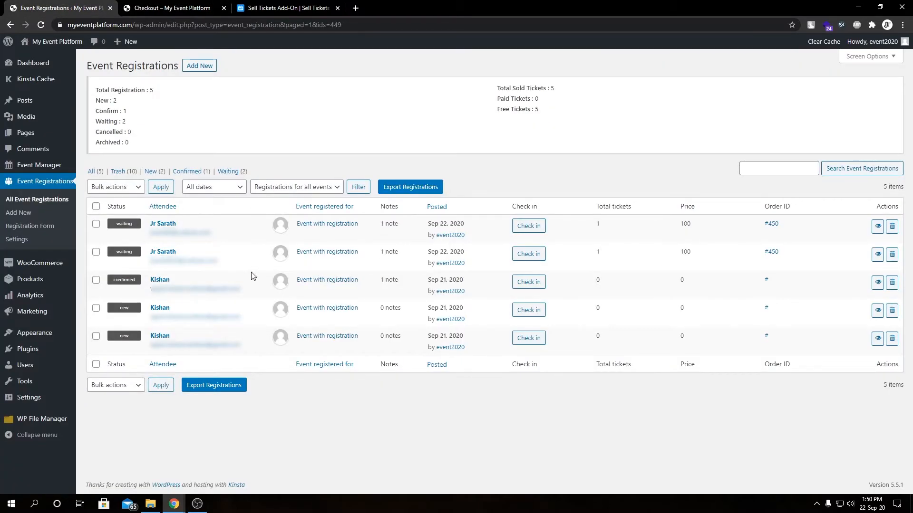
drag(241, 265, 150, 254)
drag(210, 235, 150, 221)
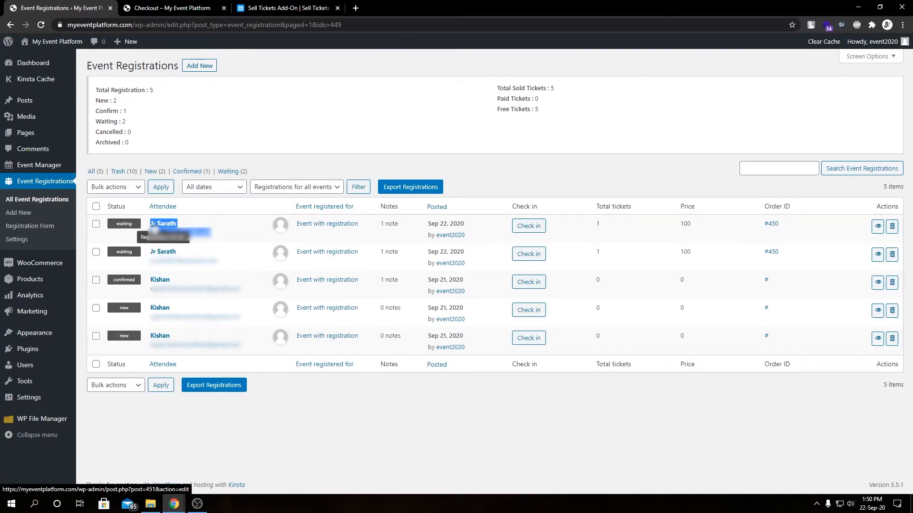
click(268, 227)
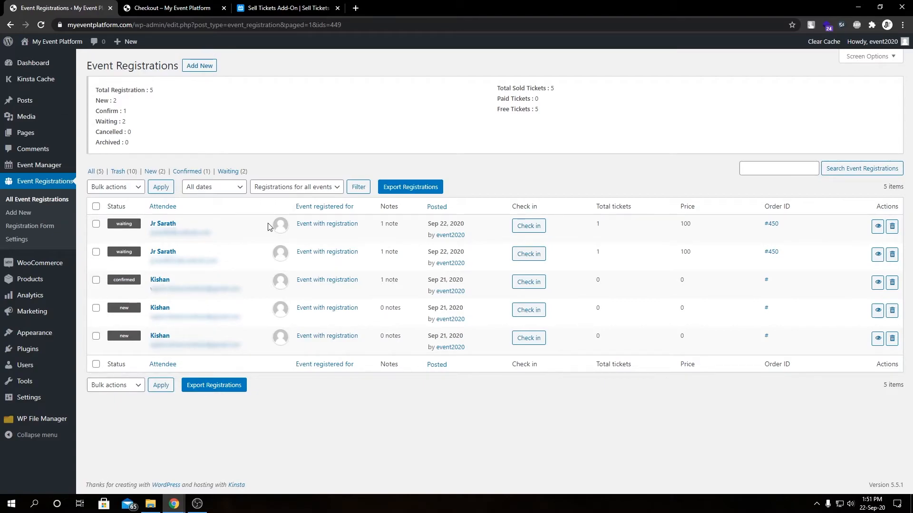
Open the site's Post an Event form from the order confirmation page
click(173, 8)
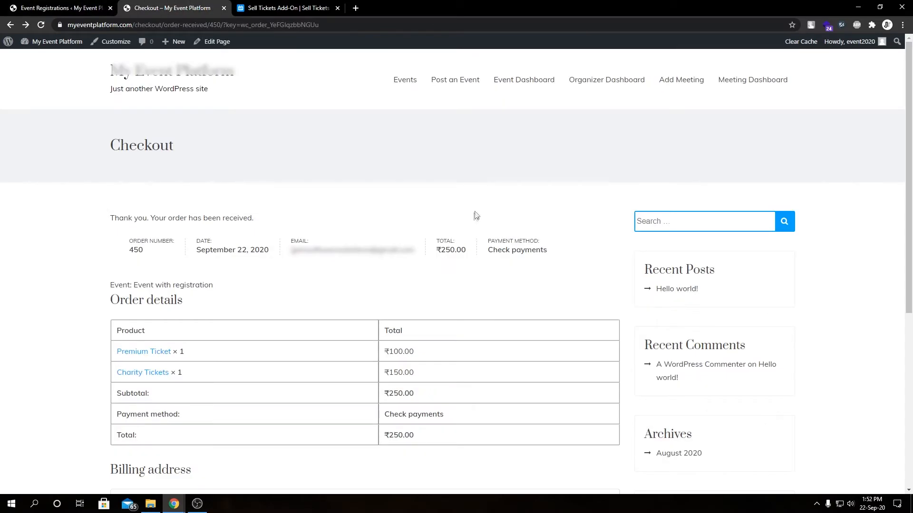
click(458, 85)
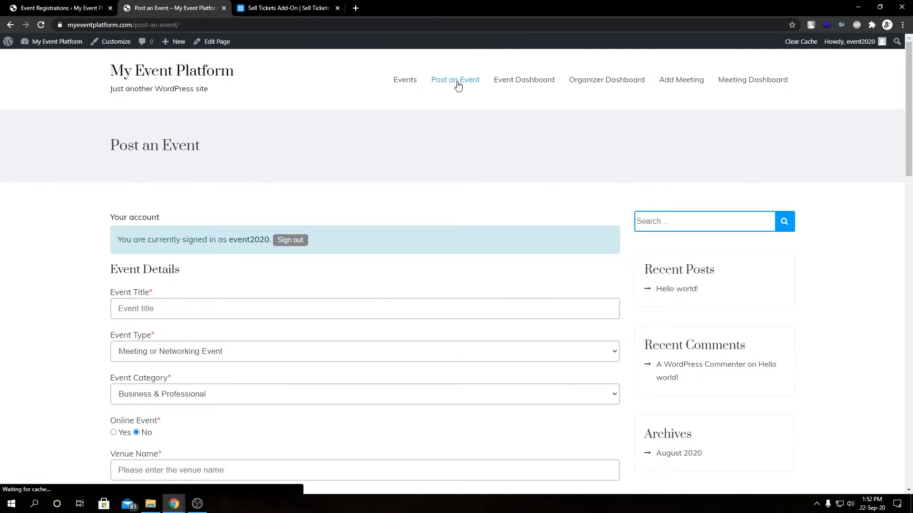
Title the new event Another Event and set both its event type and event category to Other
scroll(403, 237, down, 3)
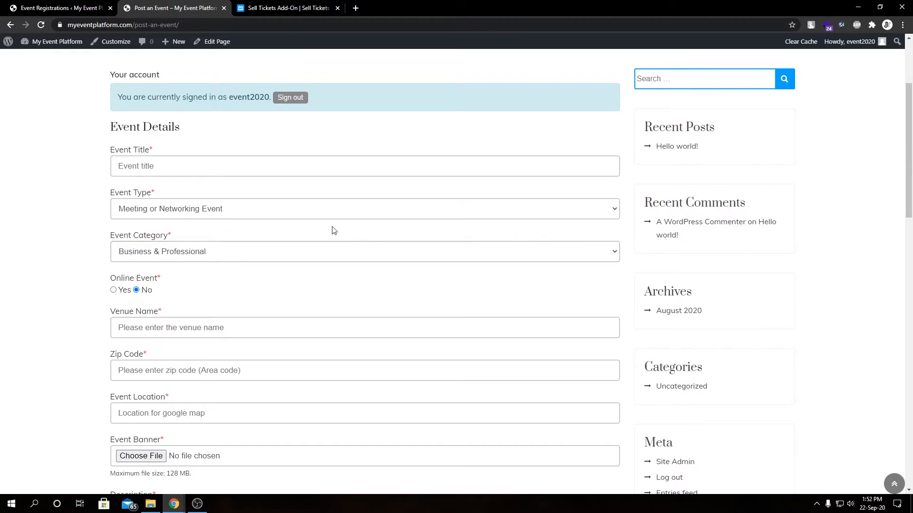
scroll(335, 230, down, 13)
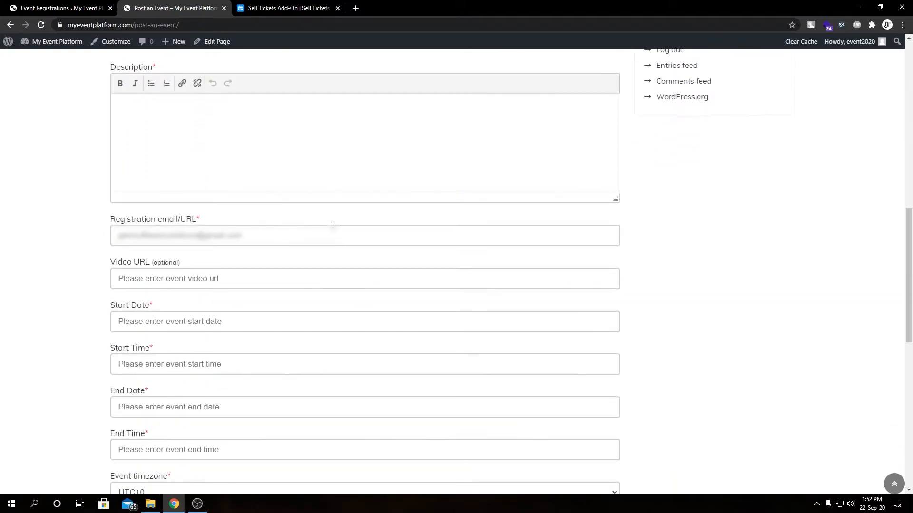
scroll(333, 226, down, 3)
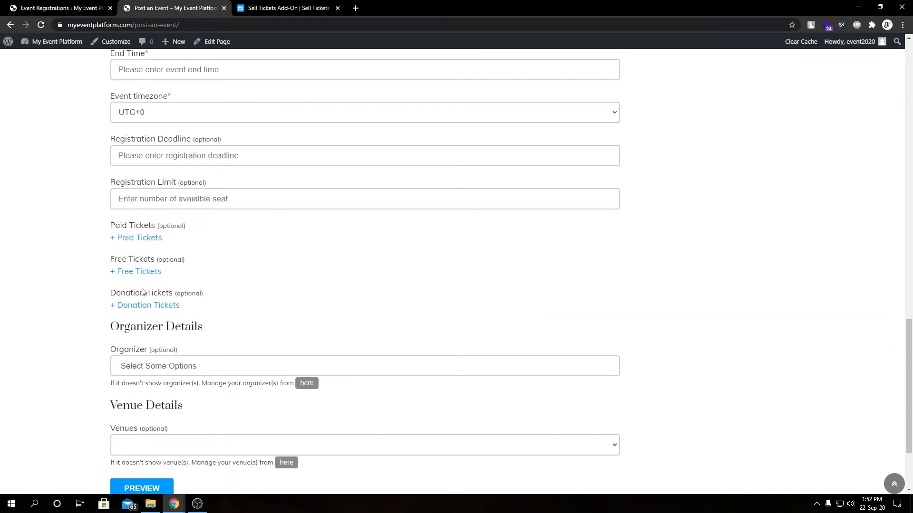
scroll(356, 338, up, 15)
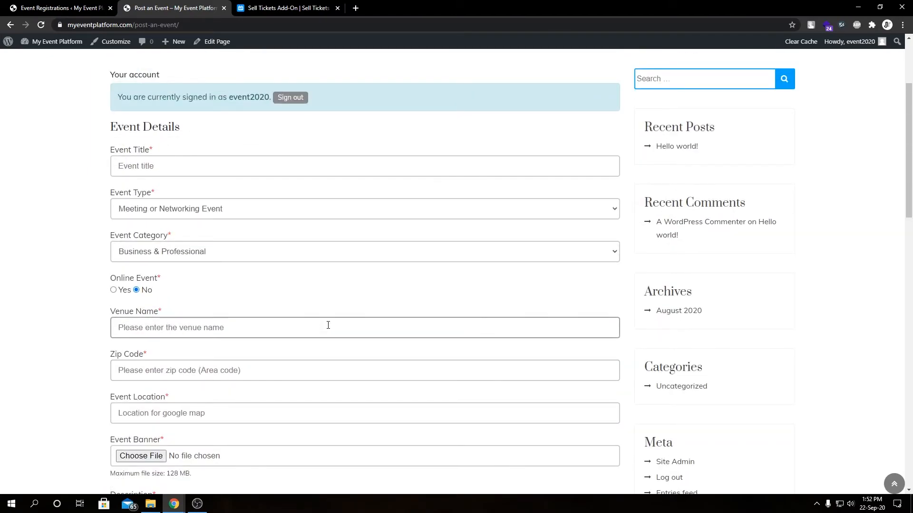
click(251, 169)
text(Another Event)
click(229, 209)
click(190, 339)
click(181, 252)
click(162, 387)
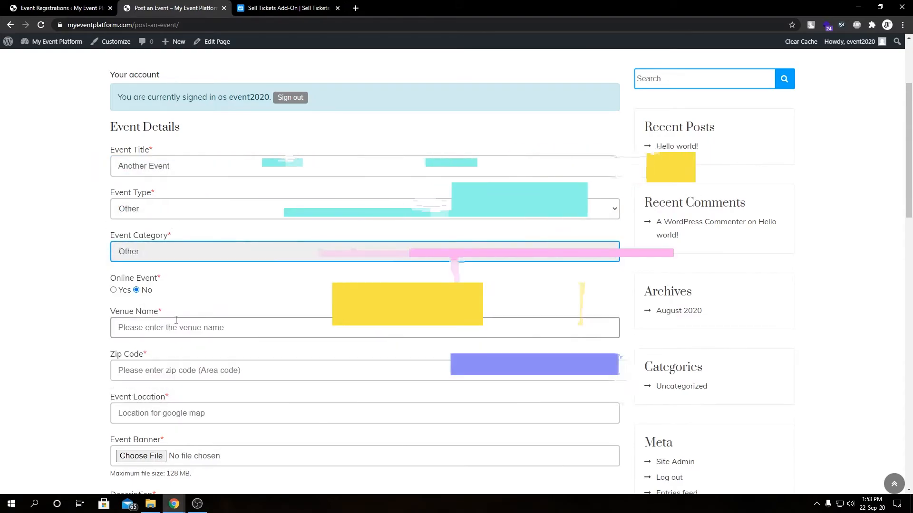
Mark the event as online, choose an image file for its banner, and enter a description beginning with "An awesome"
click(114, 290)
click(141, 328)
double_click(110, 91)
scroll(357, 341, down, 5)
click(244, 224)
text(An awesome e)
scroll(93, 295, down, 4)
Set the event's start date, a start time of 12:00 AM, and its end to 2020-10-02 at 12:00 AM
click(191, 234)
click(190, 277)
click(190, 320)
scroll(94, 400, down, 4)
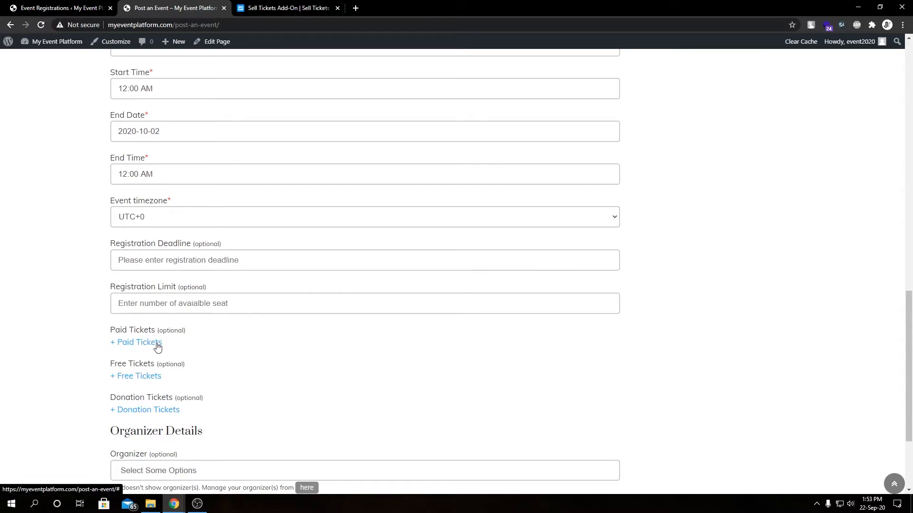
scroll(157, 346, down, 3)
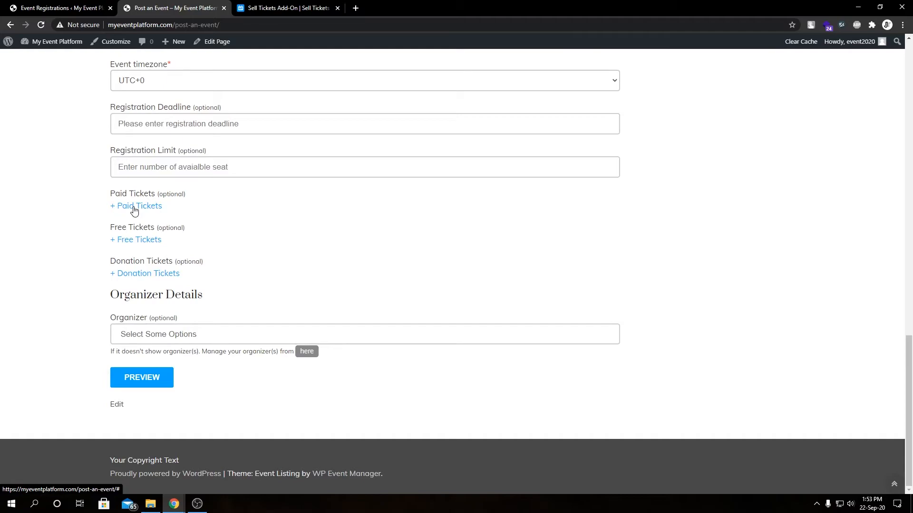
Add a paid ticket to the event and go through its name, quantity, price and sales date and time fields
click(134, 209)
click(189, 275)
click(179, 318)
click(175, 364)
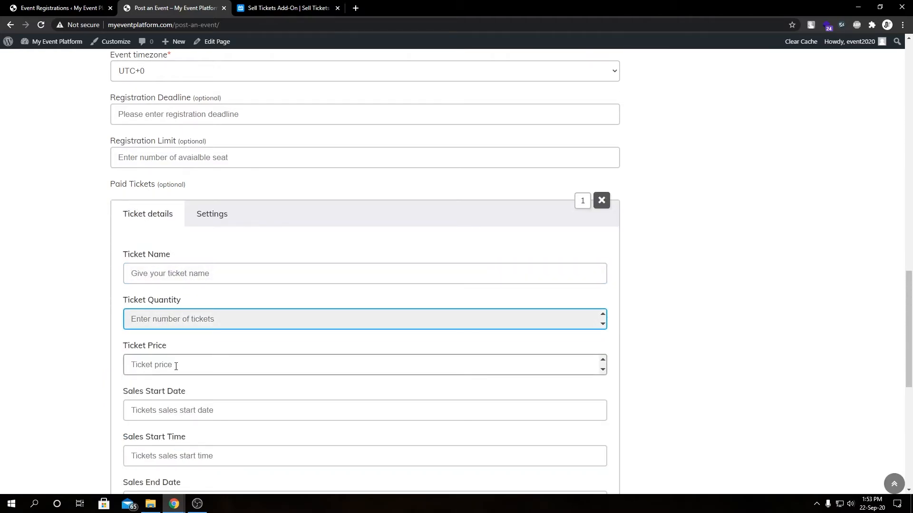
click(172, 409)
click(170, 454)
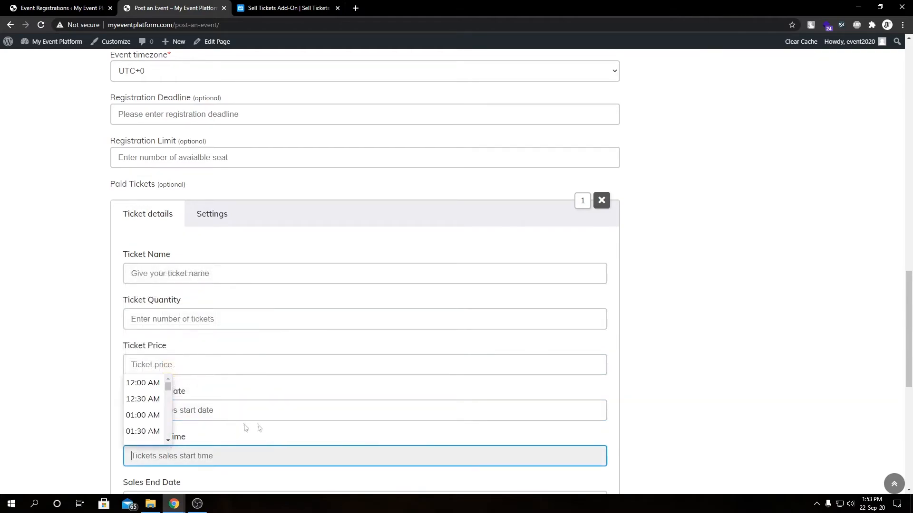
scroll(266, 427, down, 3)
click(223, 359)
click(204, 405)
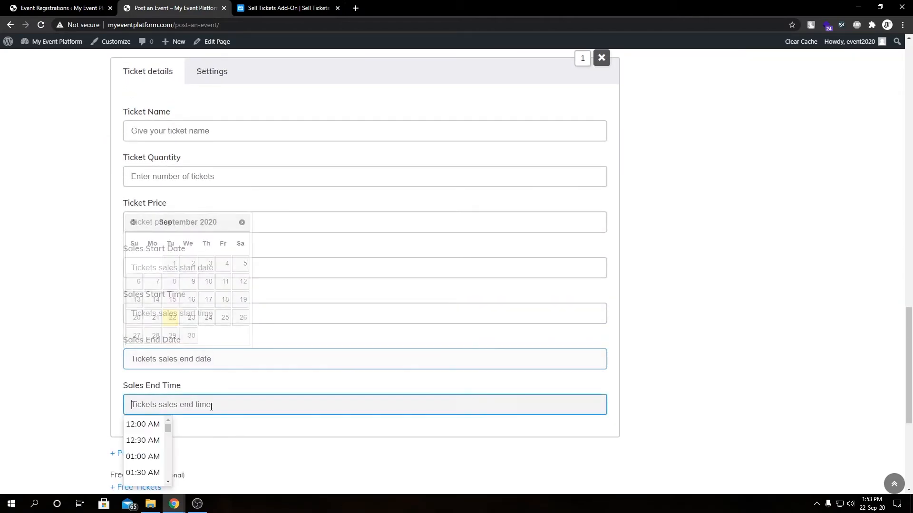
Review the paid ticket's description, fee, visibility, limit and priority settings, and set its maximum tickets to 1
click(213, 74)
click(195, 126)
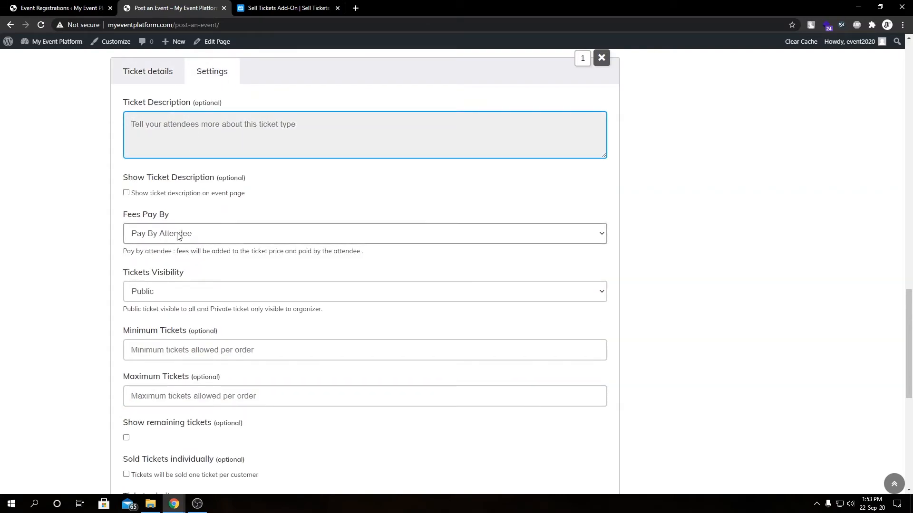
click(201, 356)
click(203, 394)
text(1)
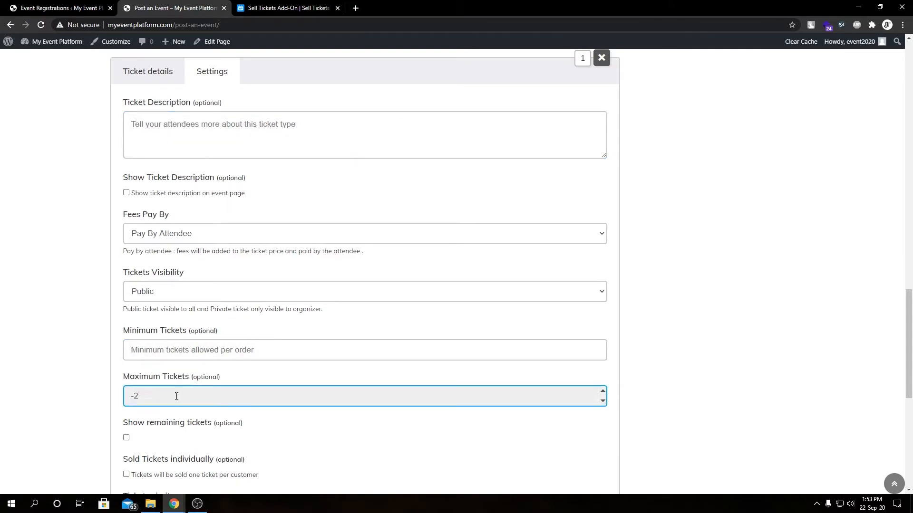
click(150, 438)
scroll(296, 466, down, 2)
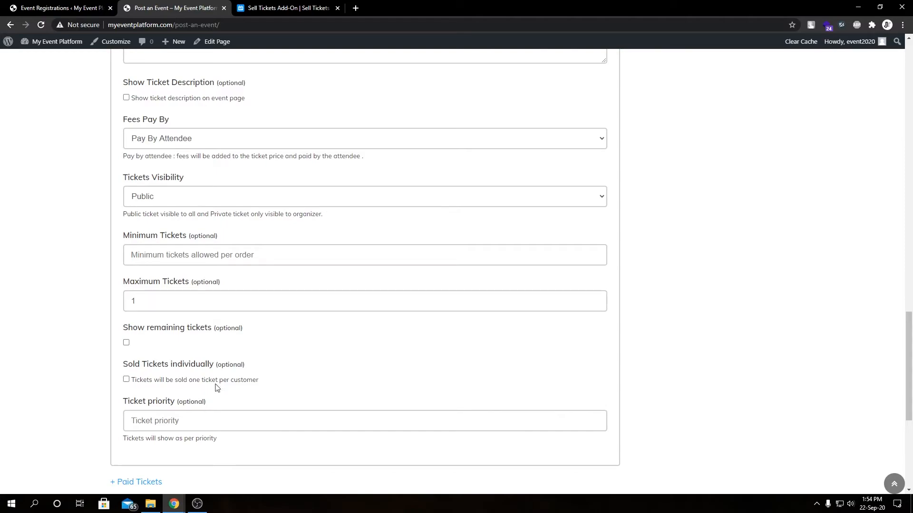
click(230, 421)
scroll(347, 399, up, 5)
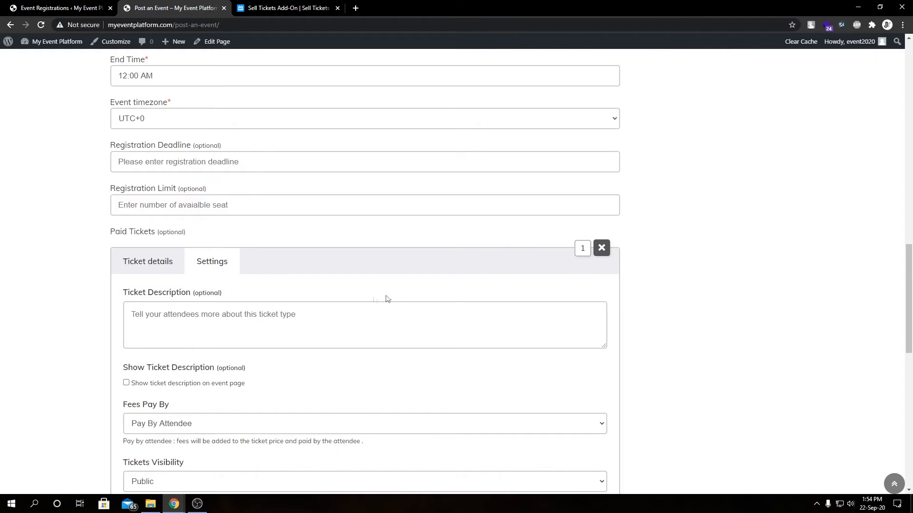
Name the paid ticket Premium Tickets, with a quantity of 100 and a price of 100
click(160, 267)
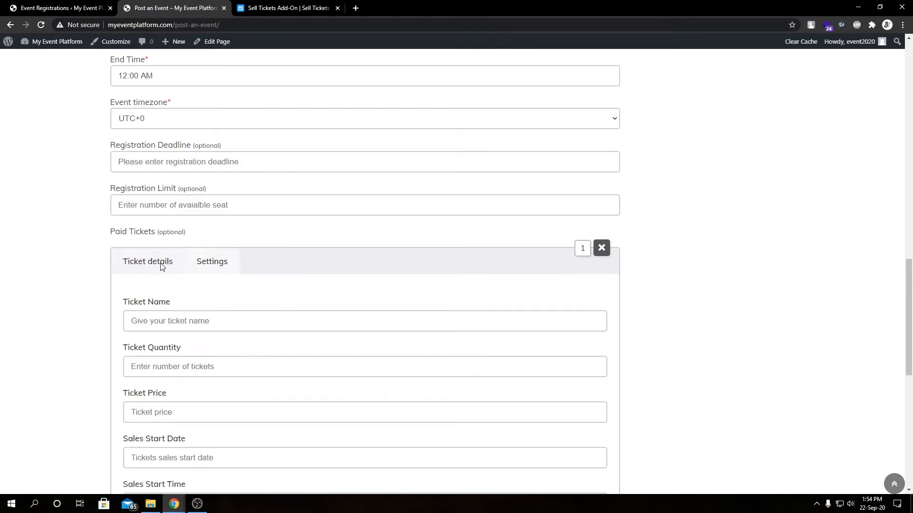
click(199, 327)
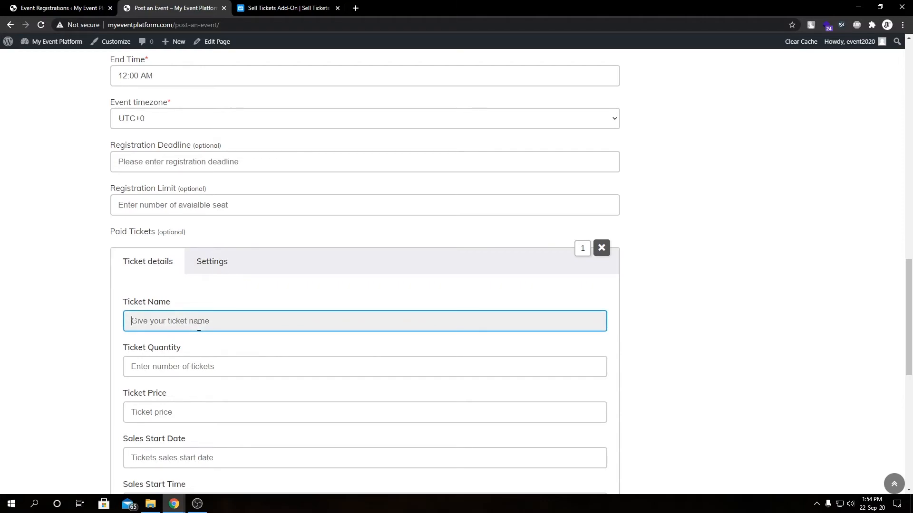
text(Premium Tickets)
click(183, 370)
text(100)
click(174, 413)
text(100)
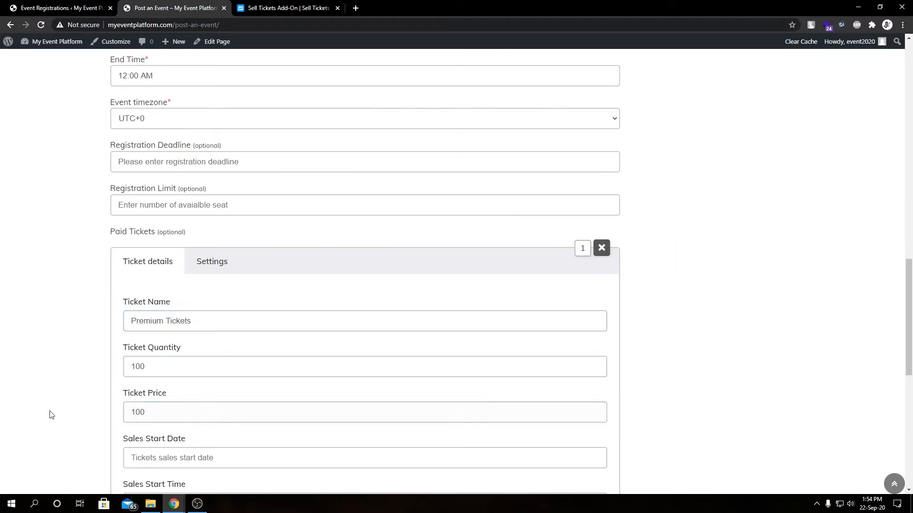
Choose the sales start date and sales start time for the Premium Tickets
scroll(51, 414, down, 3)
click(167, 317)
click(172, 433)
click(172, 366)
click(147, 379)
Set the paid ticket's minimum to 1, clear its maximum, and enable showing remaining tickets and selling tickets individually
scroll(152, 428, up, 2)
click(212, 214)
scroll(57, 330, down, 5)
click(168, 303)
click(164, 256)
text(1)
click(159, 303)
text(0)
key(BackSpace)
click(126, 342)
click(126, 380)
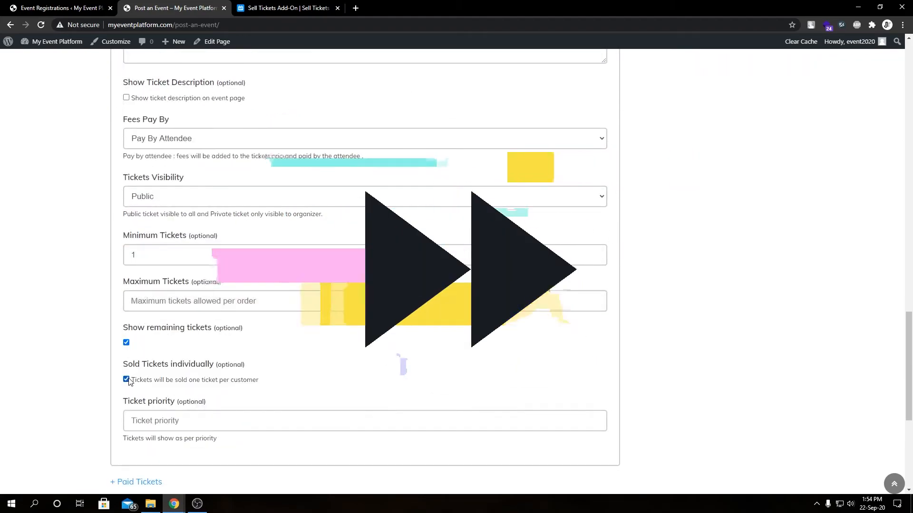
Check the paid ticket's details and settings once more, including its description field
scroll(263, 461, down, 3)
scroll(252, 423, up, 4)
scroll(251, 375, down, 3)
scroll(253, 373, up, 6)
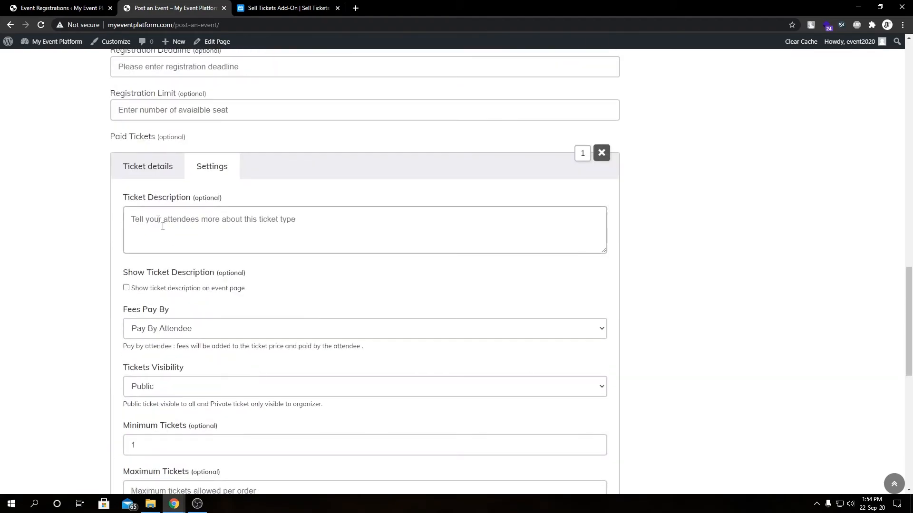
click(151, 176)
click(190, 226)
click(211, 173)
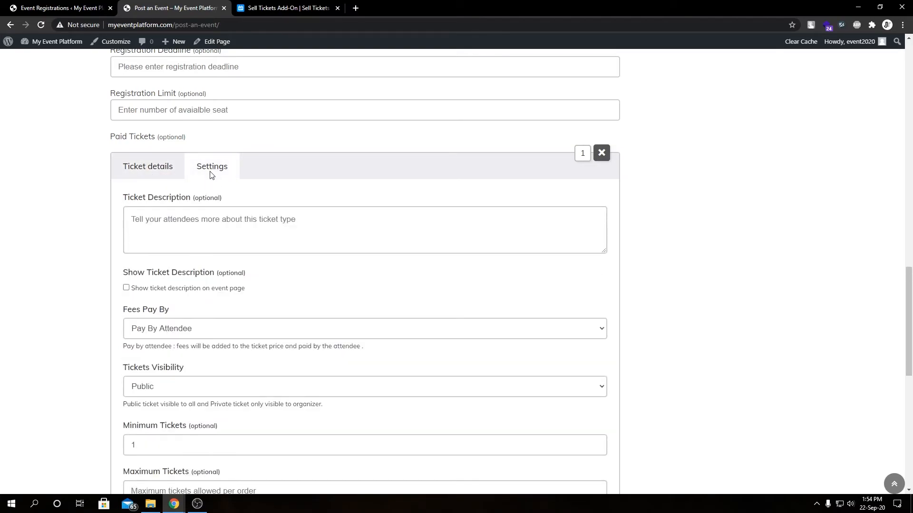
Add a free ticket named Free tickets with a quantity of 50
scroll(142, 228, down, 6)
scroll(85, 328, down, 2)
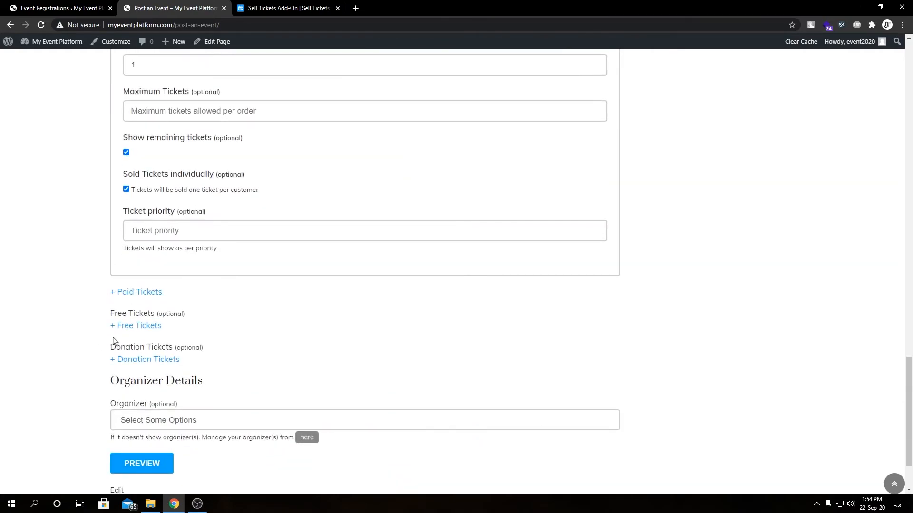
click(139, 327)
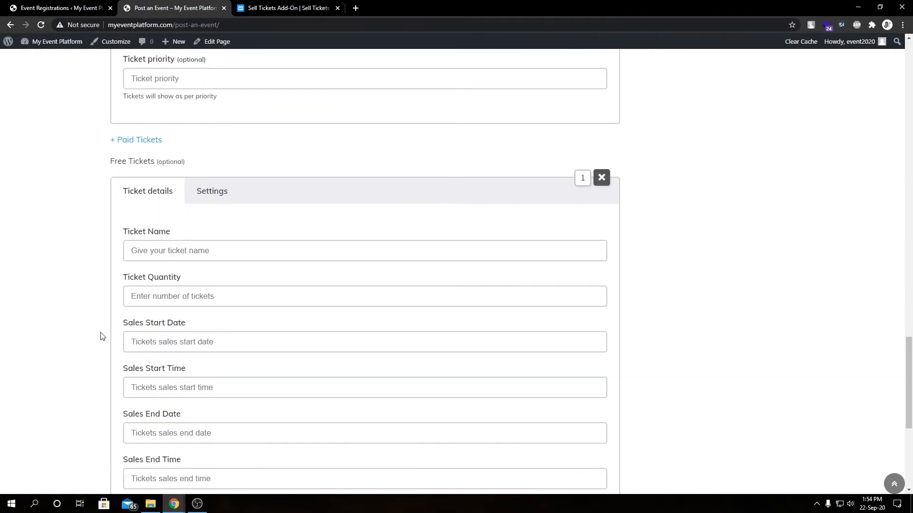
scroll(102, 337, down, 1)
click(208, 202)
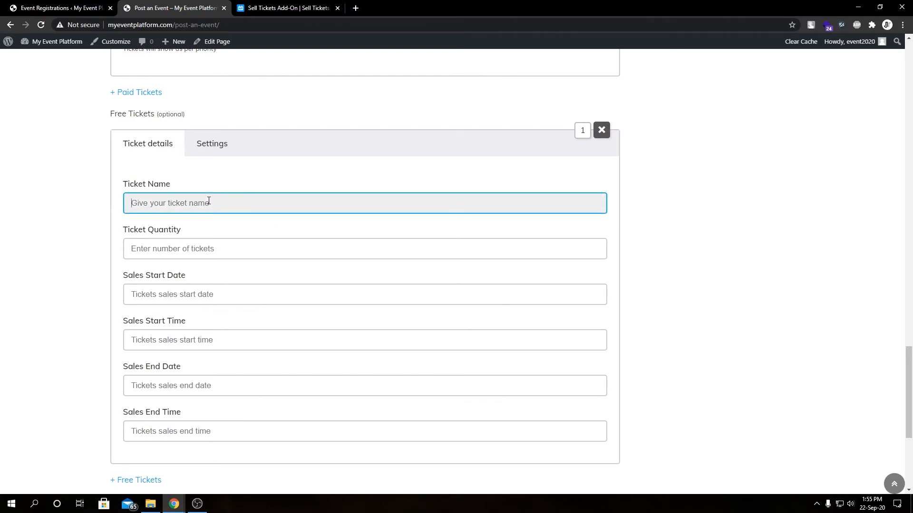
text(Free tickets)
click(195, 252)
text(50)
Set the free ticket's sales start date to 2020-09-22 and choose its sales end date and end time
click(183, 295)
click(171, 410)
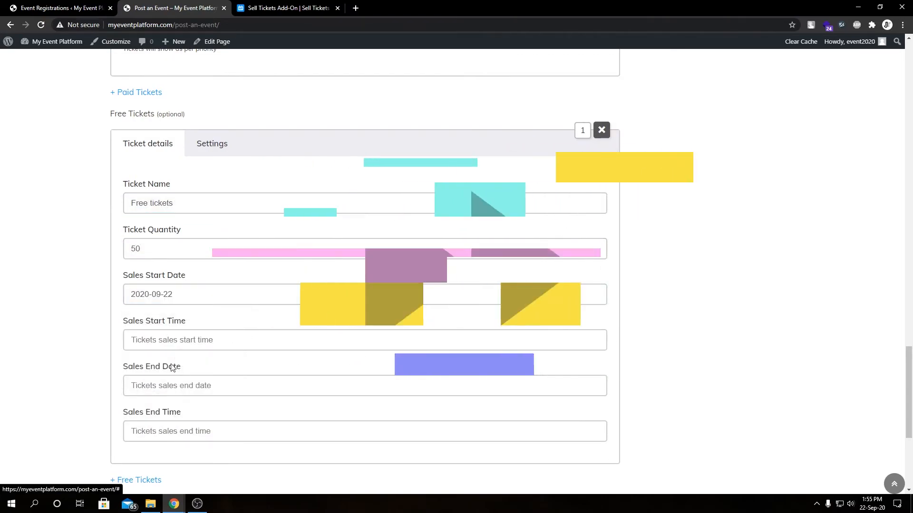
click(159, 384)
click(188, 362)
click(163, 431)
click(159, 359)
Describe the free ticket as "Free tickets" and show that description on the event page
click(212, 144)
click(172, 206)
text(Free tickets)
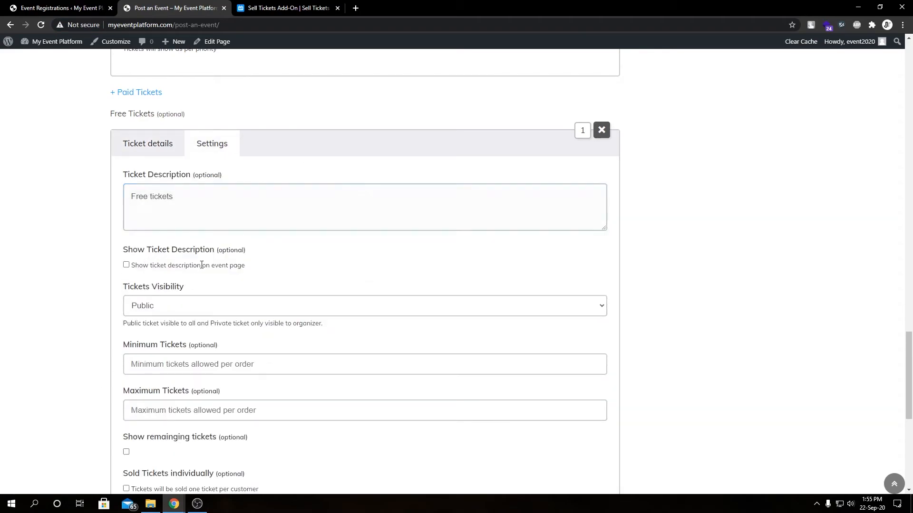
click(126, 265)
Enter "Premium" as the paid ticket's description, with the description shown on the event page
scroll(167, 166, up, 3)
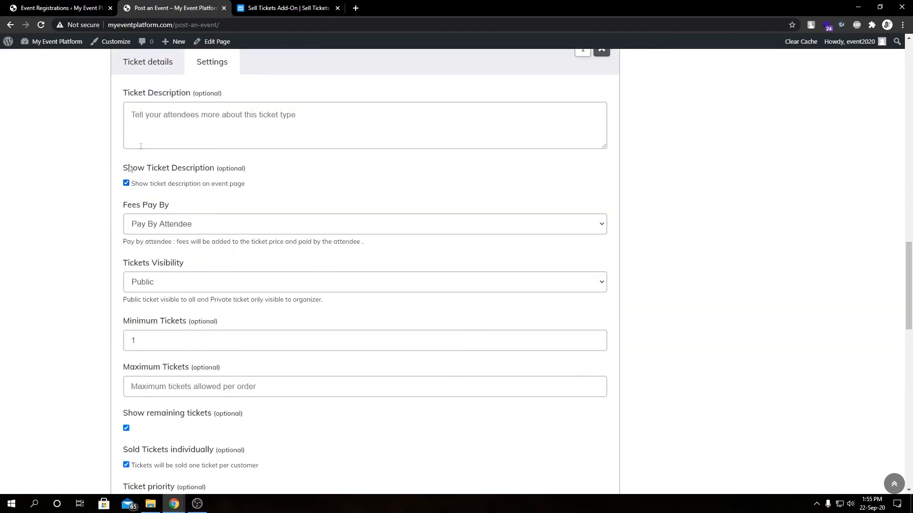
click(175, 116)
text(Premium)
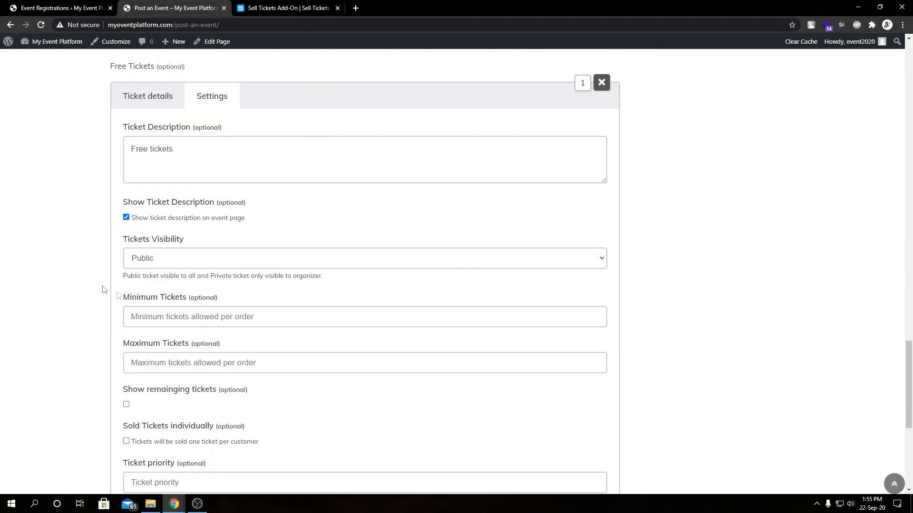
Limit the free ticket to one per customer and show its remaining tickets
scroll(119, 285, down, 3)
click(126, 346)
click(126, 309)
Add a donation ticket named Donation/Charity Tickets with a quantity of 100 and a minimum price of 50
scroll(166, 370, down, 4)
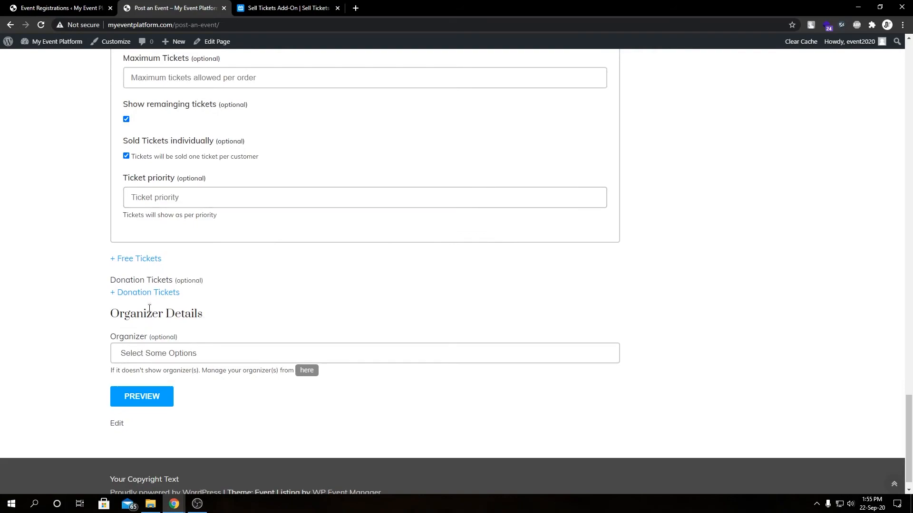
click(157, 295)
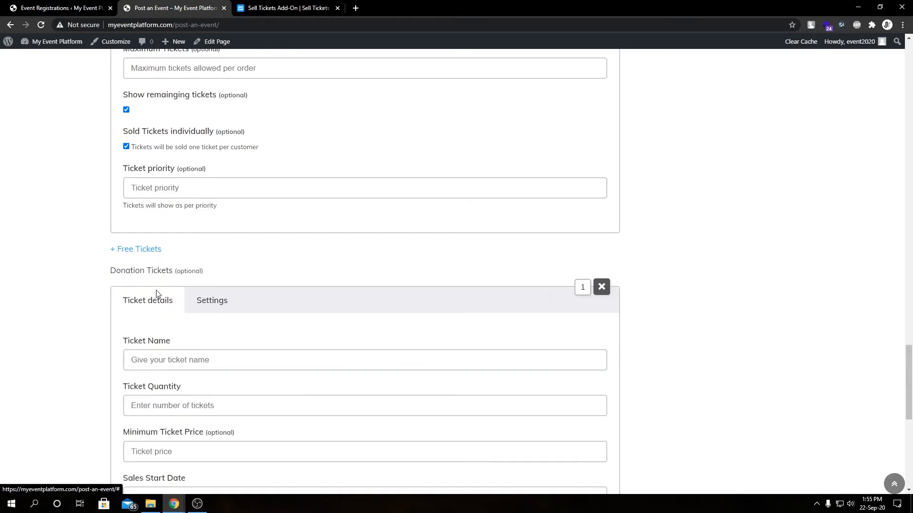
scroll(155, 291, down, 3)
click(179, 221)
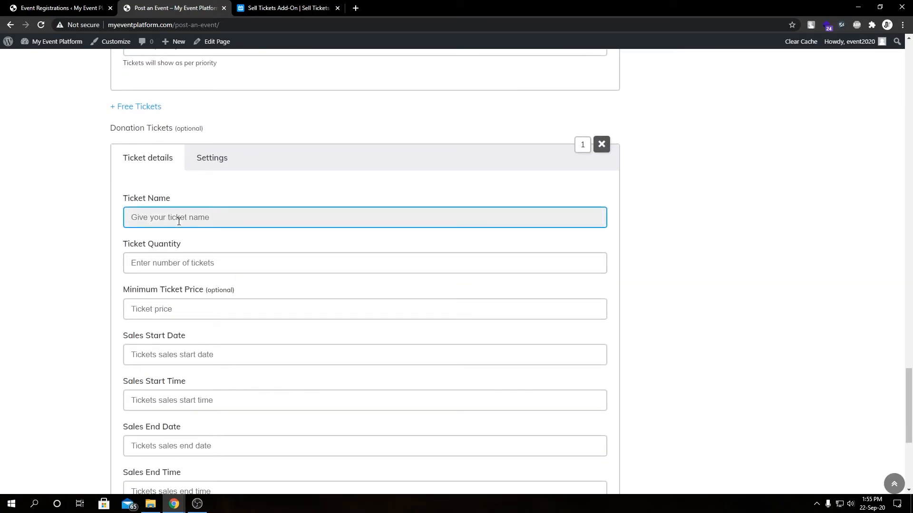
text(Donation/Charity Tickets)
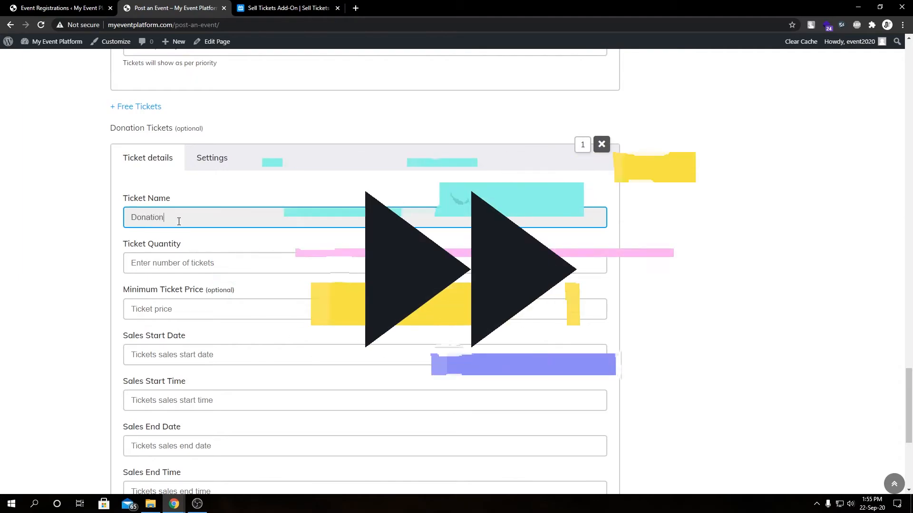
click(177, 261)
text(100)
key(Tab)
text(50)
Choose the donation ticket's sales start date and go to its sales start time
click(181, 355)
click(173, 313)
click(181, 401)
Describe the donation ticket as "All amount goes to charity" and show the description on the event page
scroll(183, 432, up, 1)
click(212, 205)
click(196, 273)
text(All amount goes to charity)
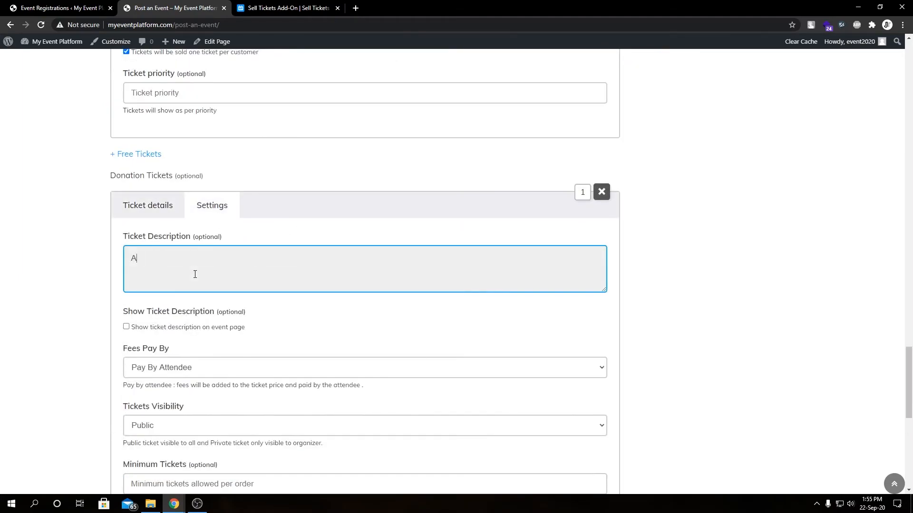
click(126, 326)
Check the donation ticket's fee payer option, set its minimum tickets to 1, and show its remaining tickets
scroll(143, 333, down, 1)
click(179, 320)
scroll(86, 388, down, 2)
click(162, 341)
text(1)
click(126, 430)
Select Awesome Organizer as the event's organizer and generate the listing preview
scroll(240, 385, down, 4)
scroll(650, 318, up, 4)
scroll(650, 319, down, 4)
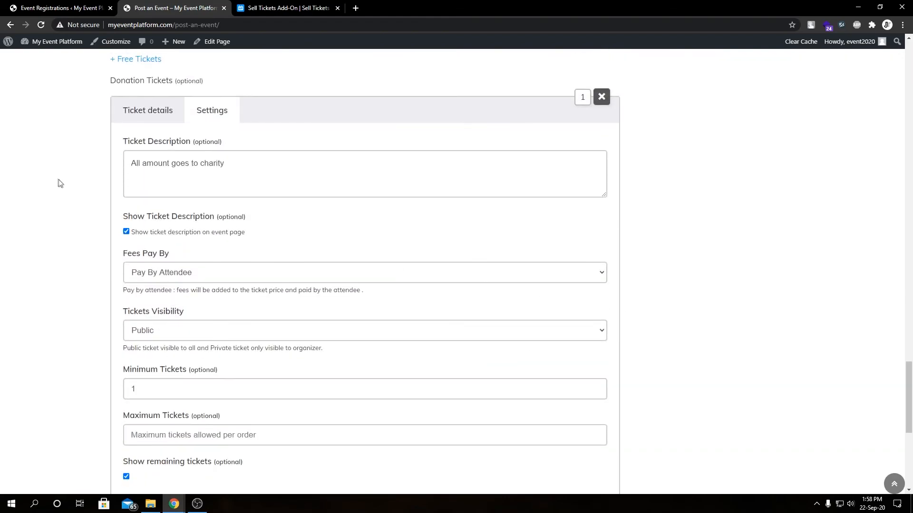
scroll(59, 181, up, 5)
scroll(429, 219, down, 13)
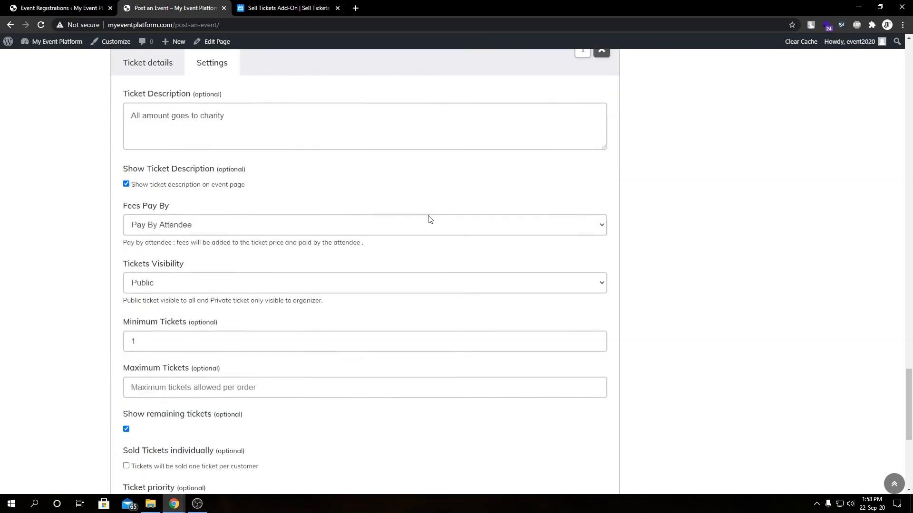
click(162, 335)
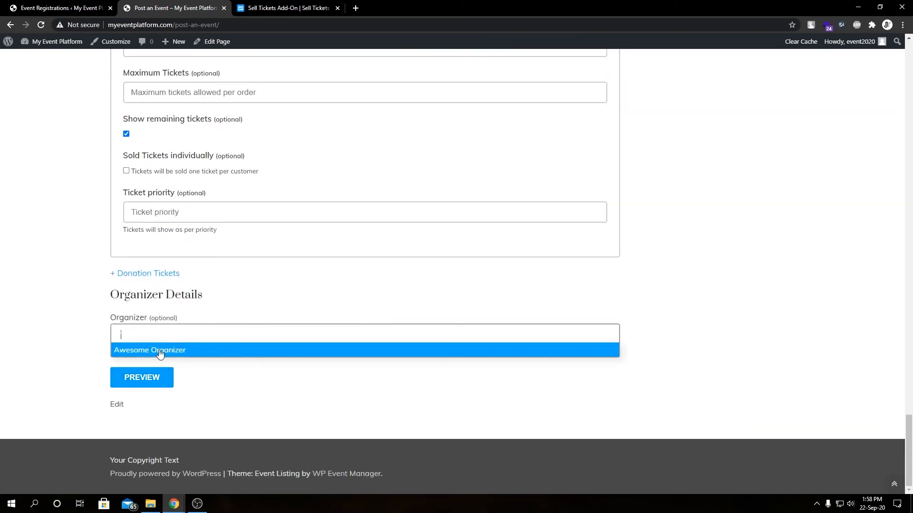
click(159, 351)
click(144, 376)
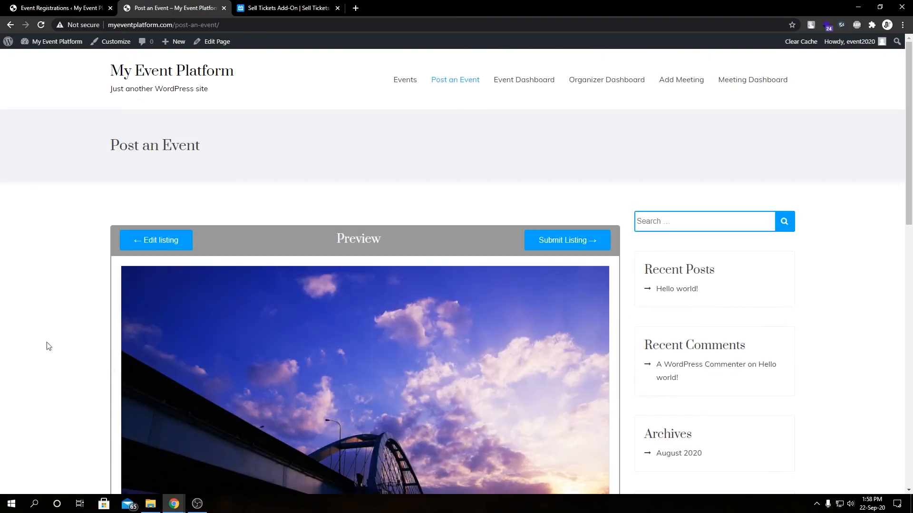
Look through the event preview and submit the listing
scroll(428, 233, down, 7)
scroll(440, 226, up, 5)
click(577, 148)
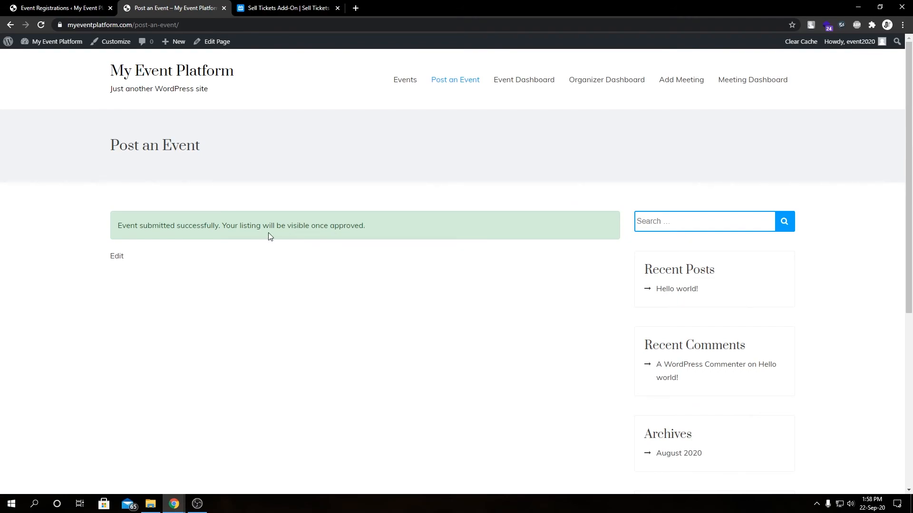
Approve the pending event "Another Event" in the admin's list of all events with the Approve Events bulk action
click(75, 8)
mouse_move(33, 171)
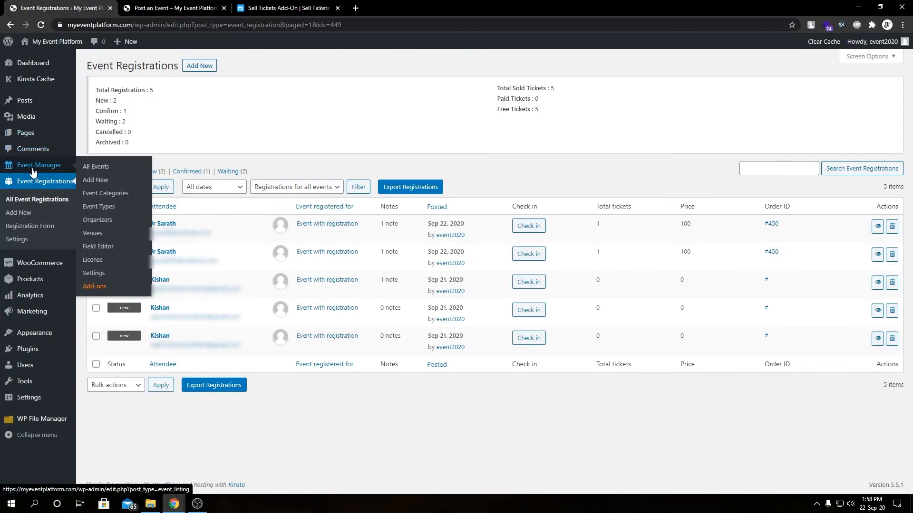
click(91, 167)
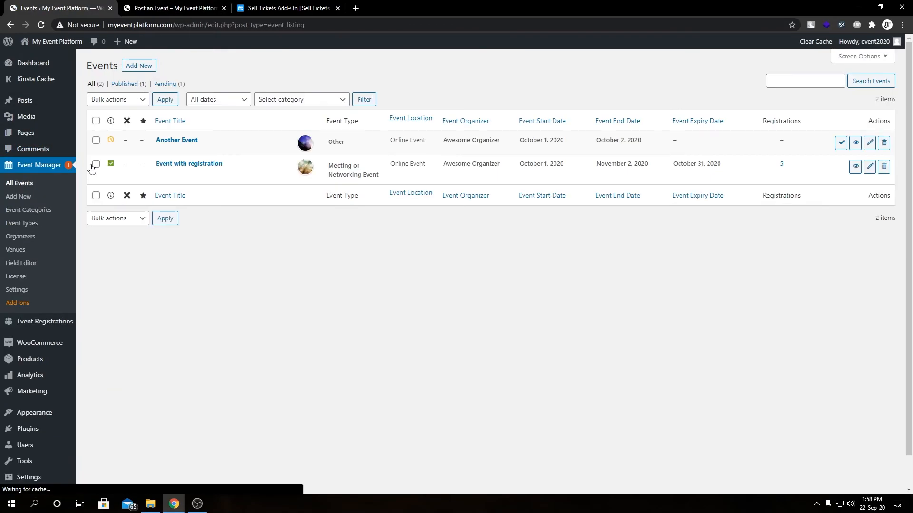
click(116, 100)
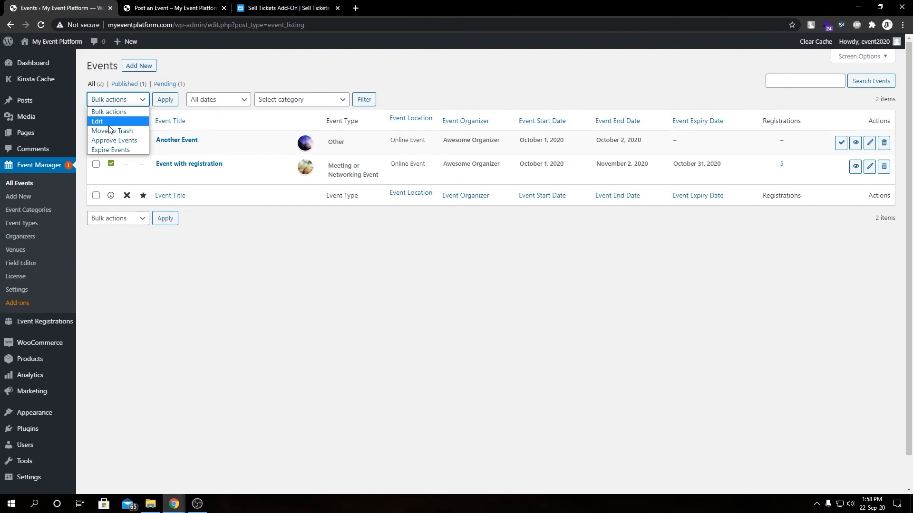
click(121, 139)
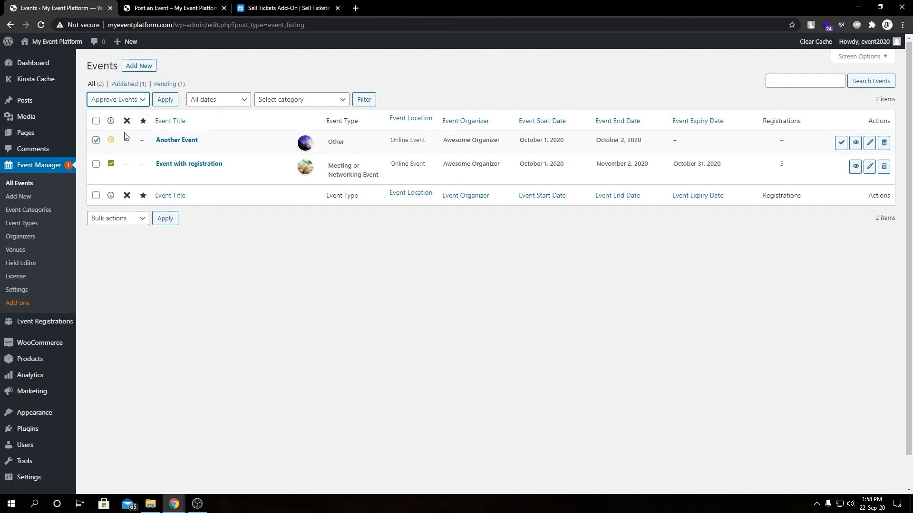
click(165, 103)
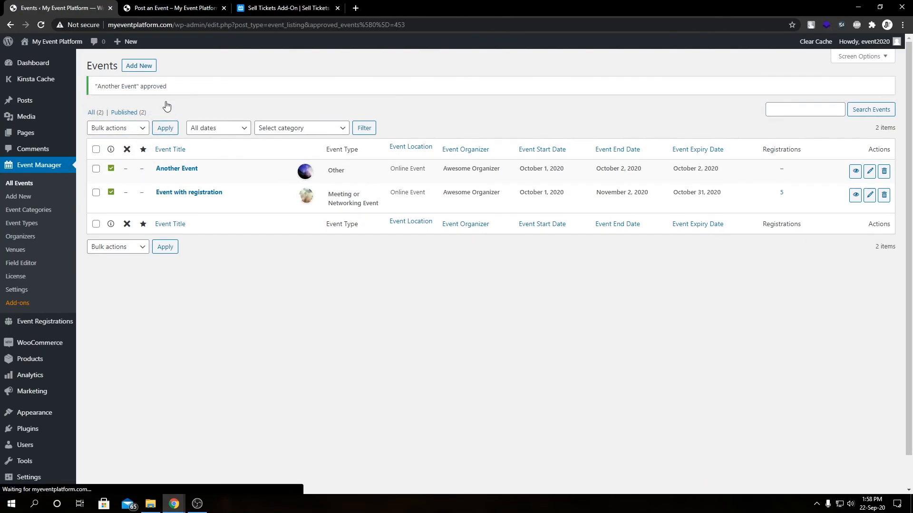
Open "Another Event" from the public events page and go to its ticket information
click(171, 8)
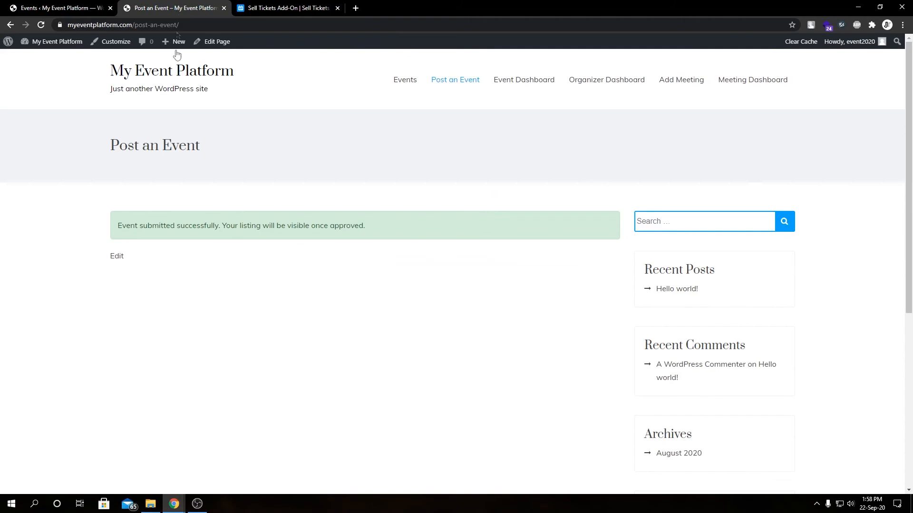
click(407, 84)
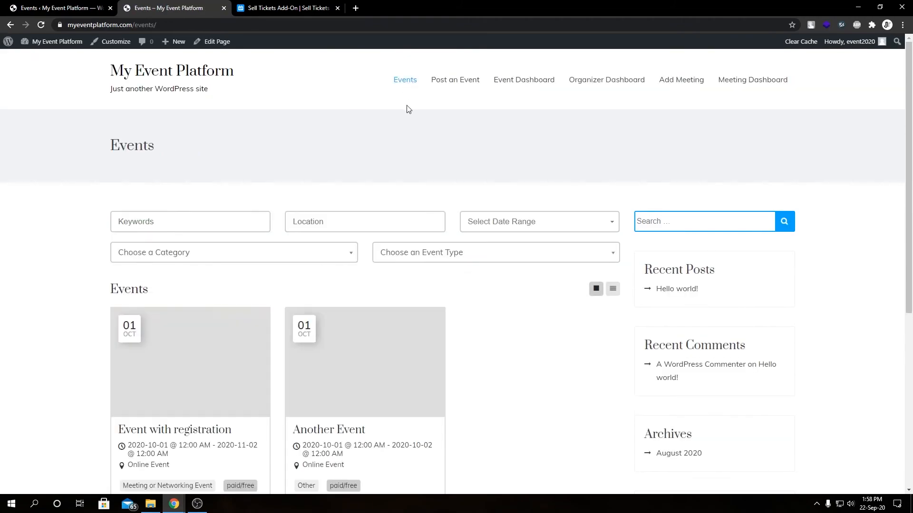
scroll(405, 114, down, 1)
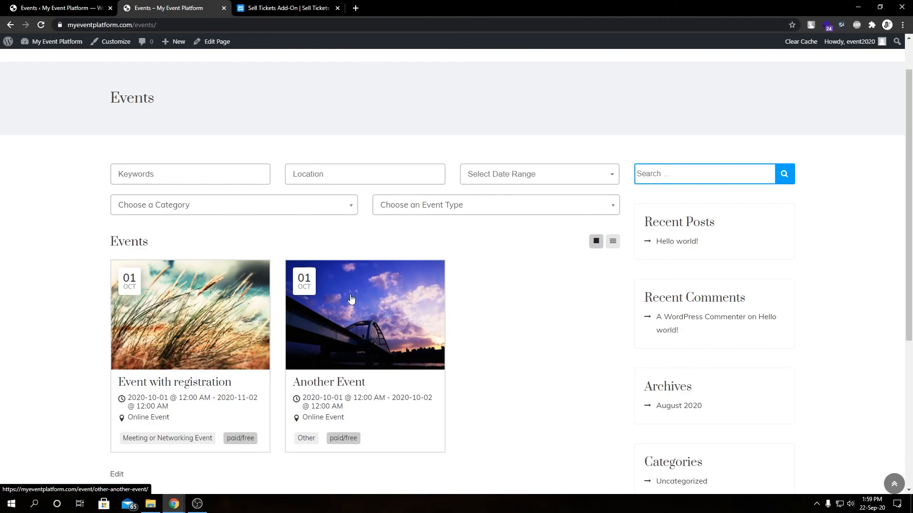
click(351, 299)
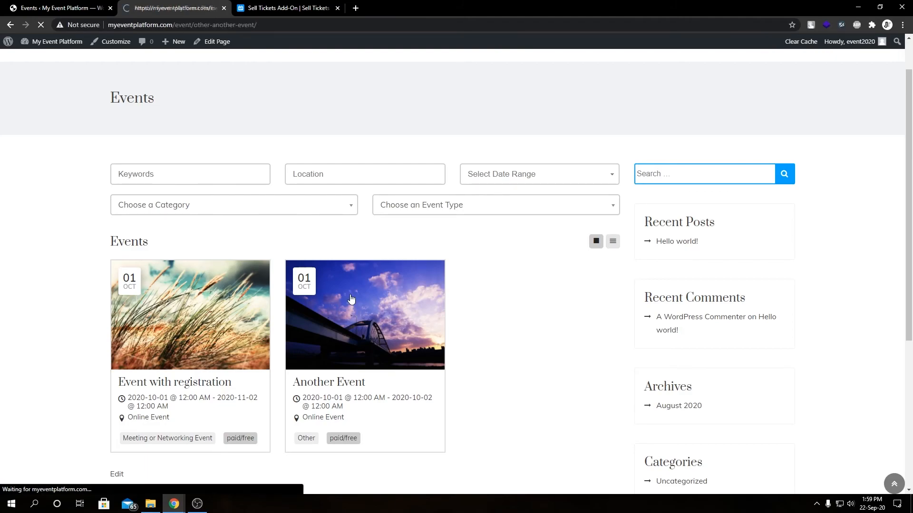
scroll(351, 299, down, 4)
scroll(351, 299, down, 6)
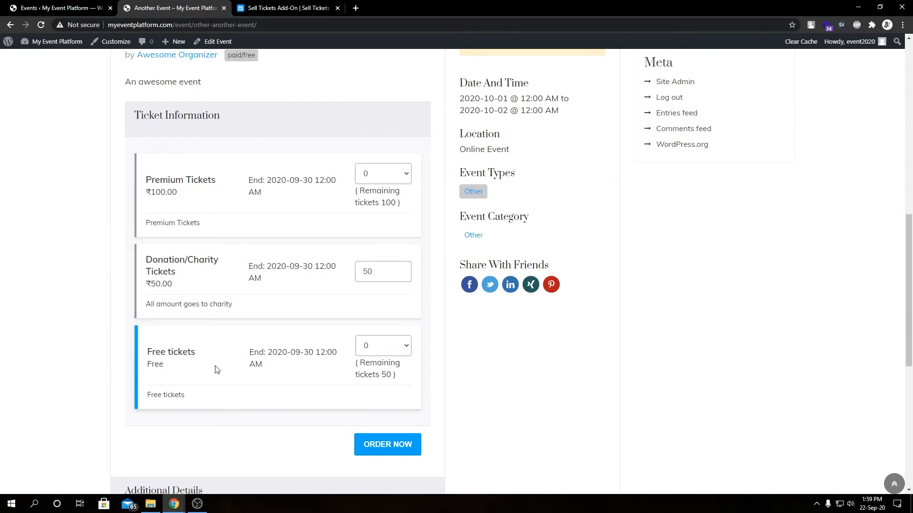
Set the Donation/Charity Tickets amount on the event page to 10
double_click(165, 283)
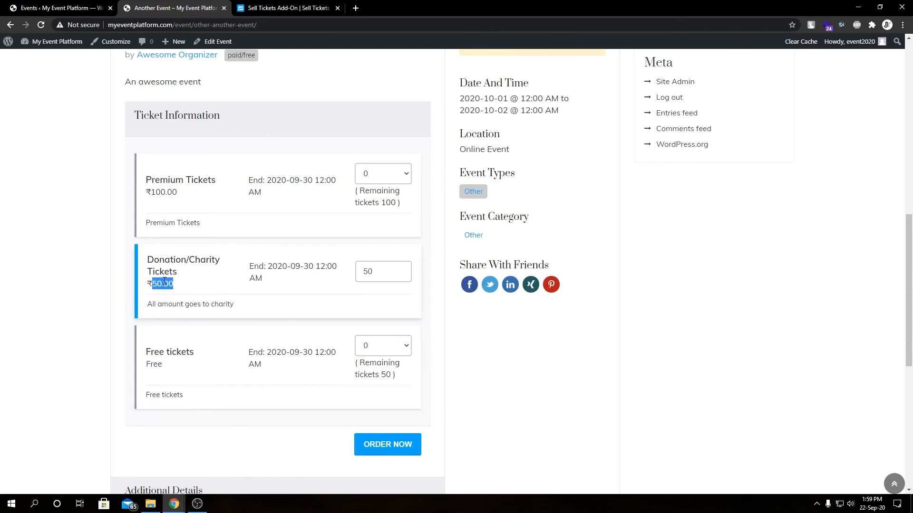
click(376, 276)
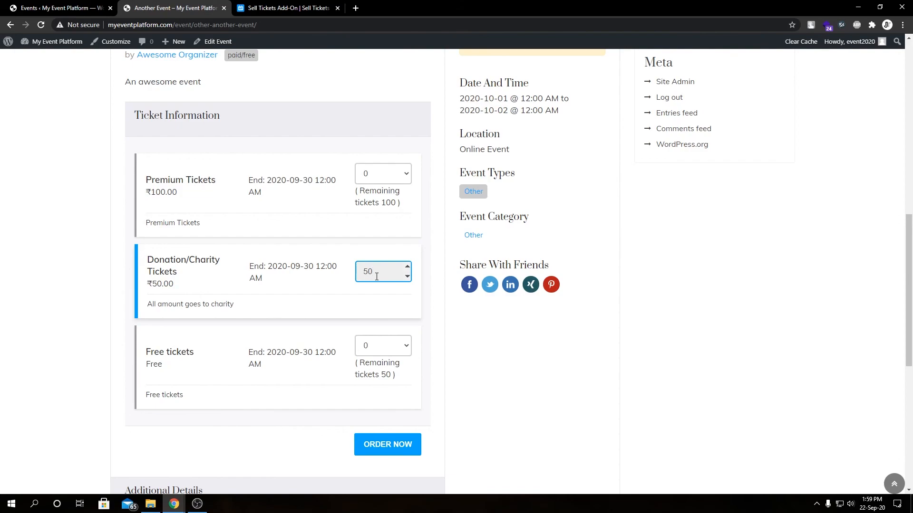
text(0)
key(BackSpace)
key(BackSpace)
key(BackSpace)
text(10)
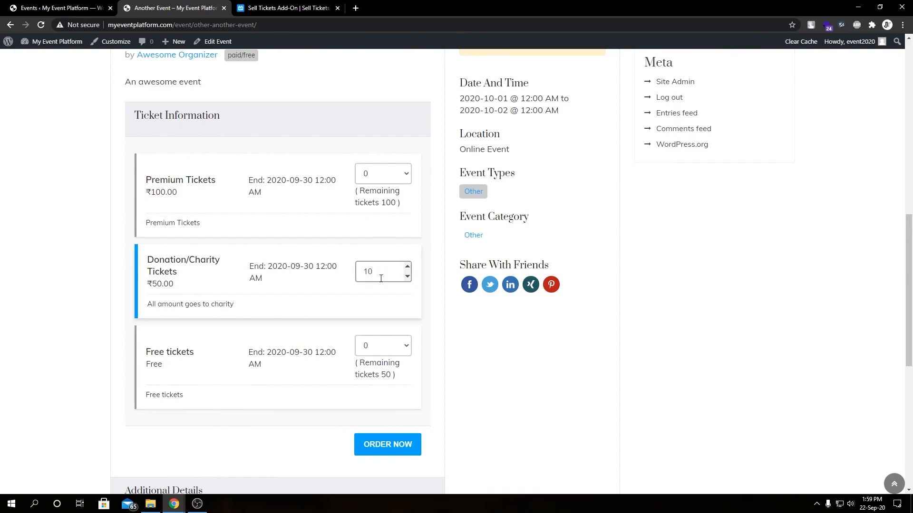
click(380, 278)
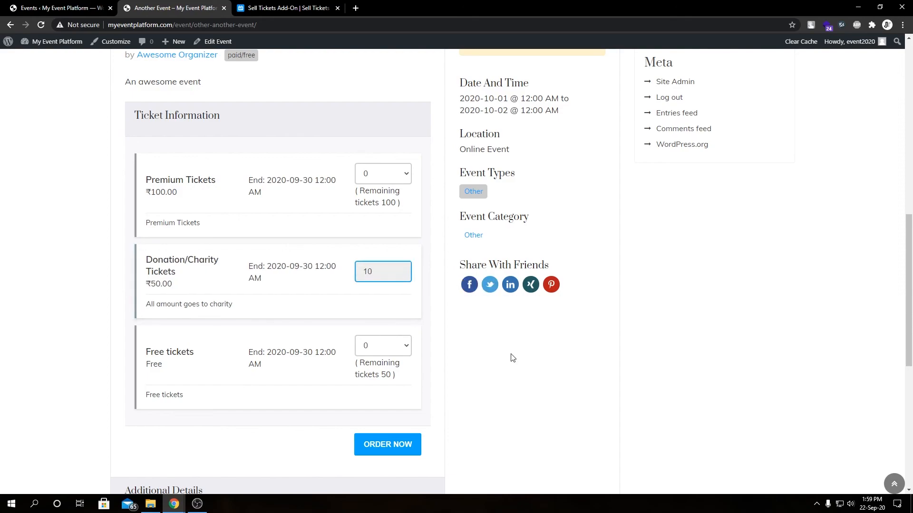
Review the event page and its ticket information, and return to the admin's events list
scroll(418, 377, up, 1)
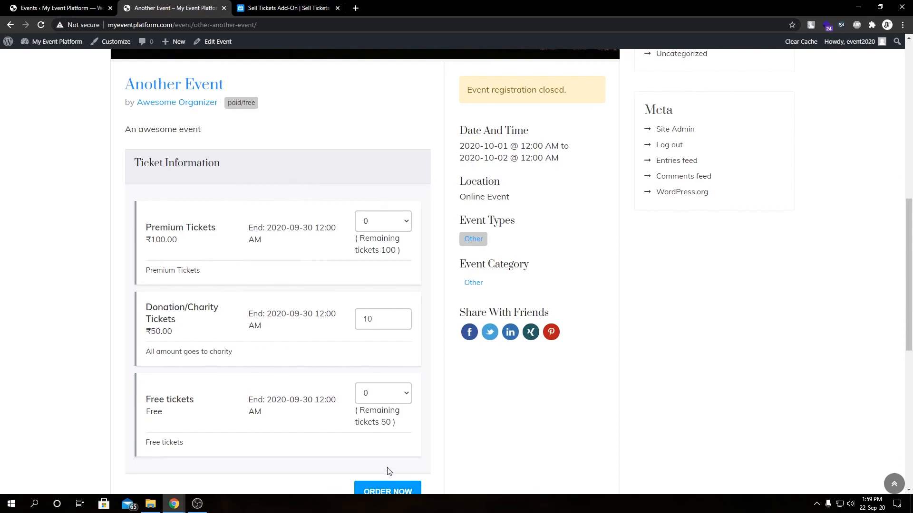
scroll(387, 470, up, 5)
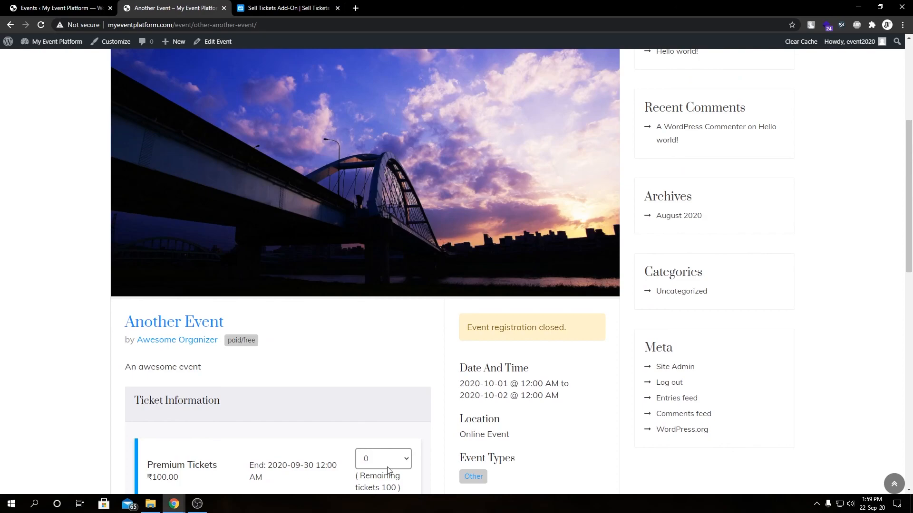
scroll(272, 296, down, 4)
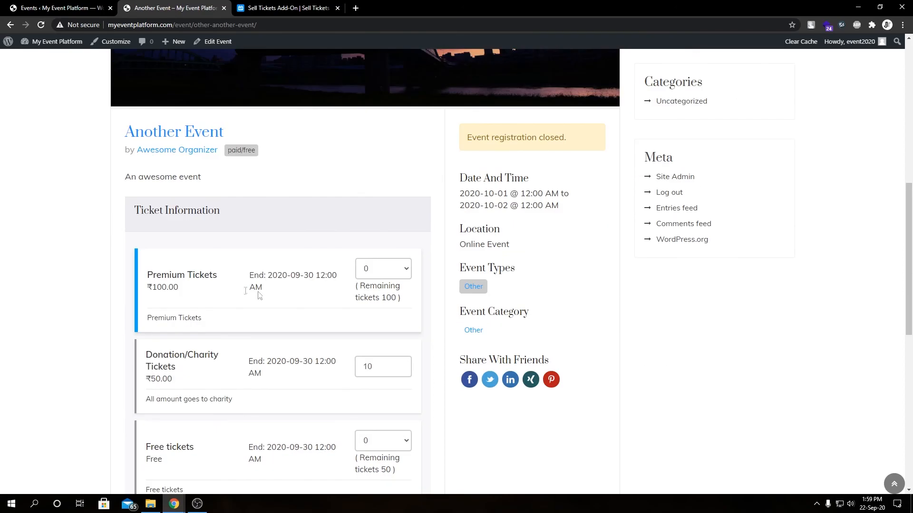
click(85, 5)
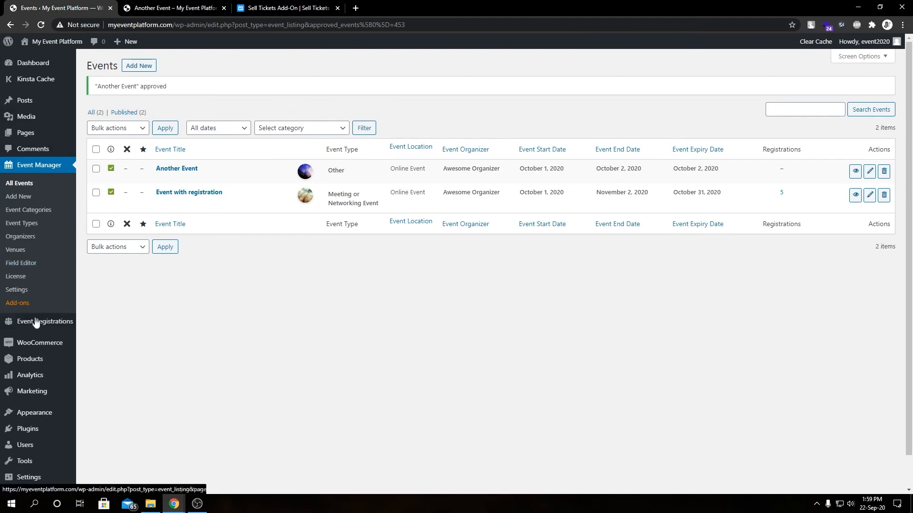
mouse_move(36, 326)
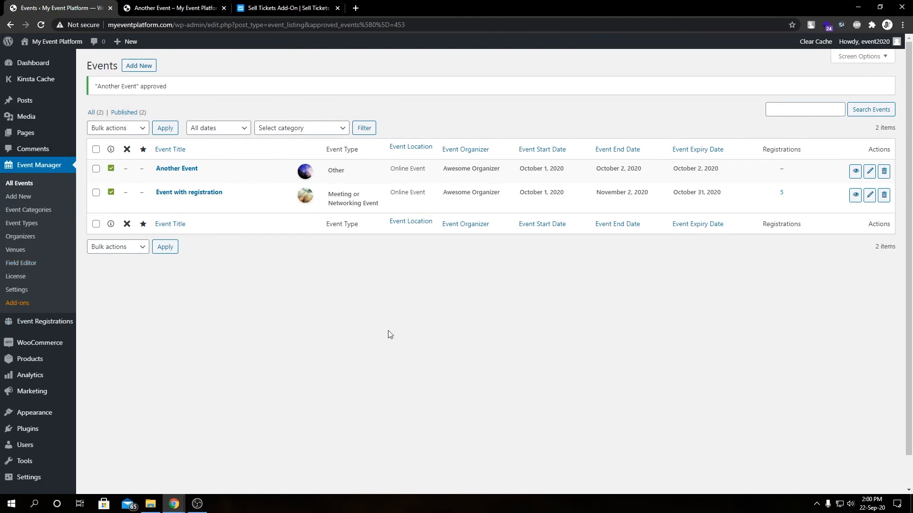